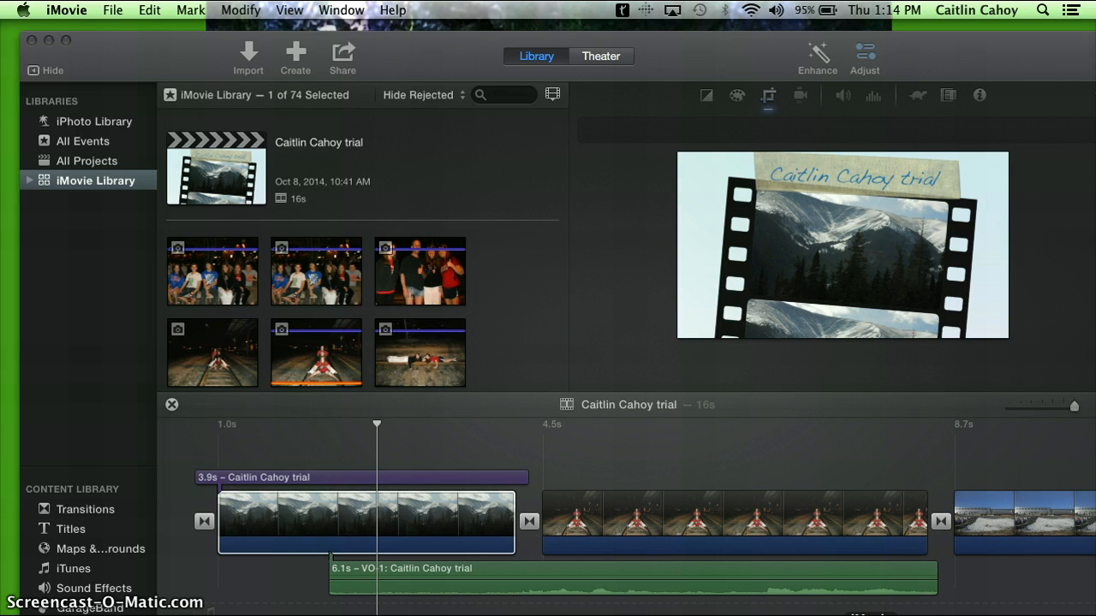
# Create a new movie based on the Filmstrip theme
pyautogui.click(296, 57)
pyautogui.click(267, 124)
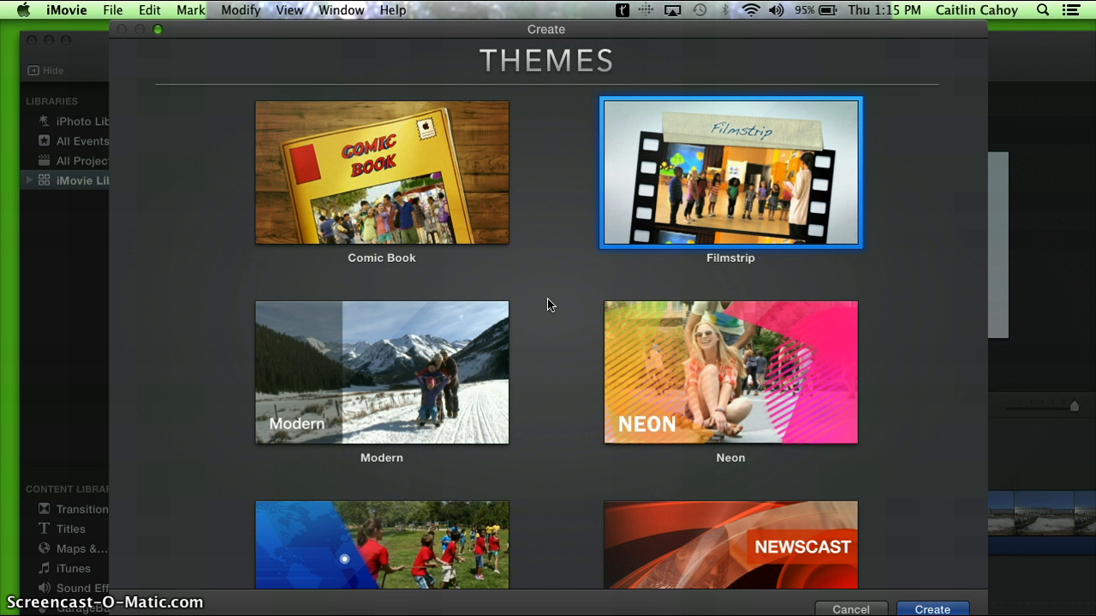
pyautogui.click(720, 374)
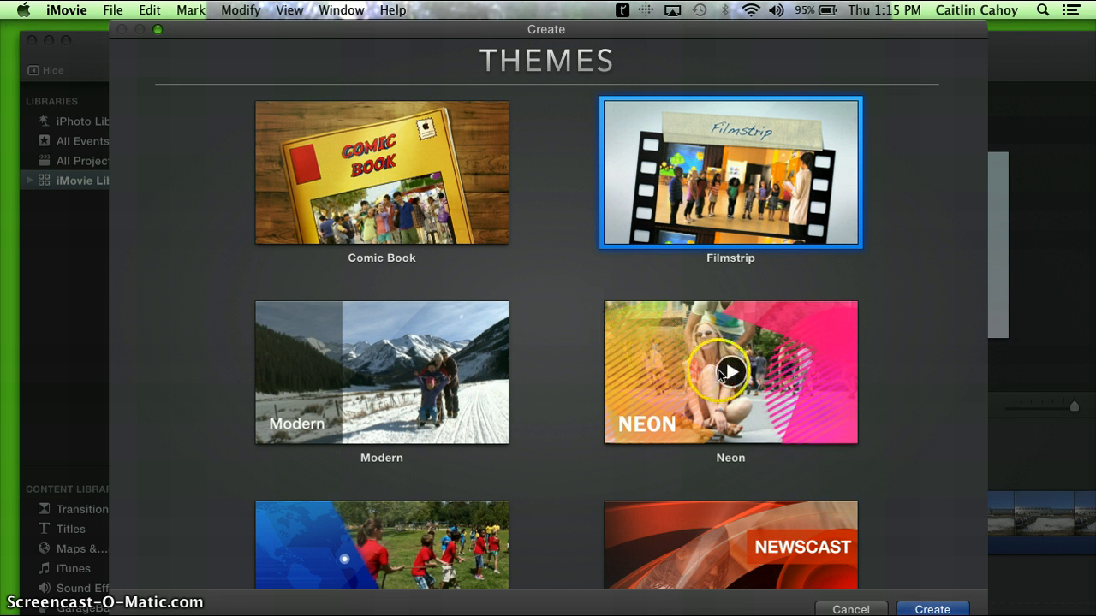
pyautogui.click(731, 175)
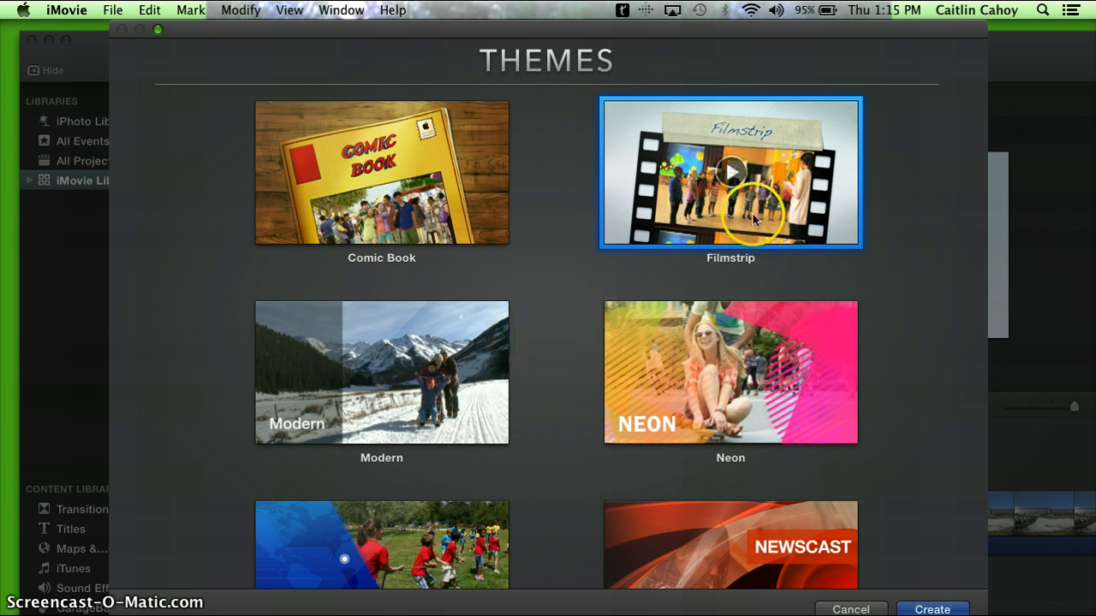
pyautogui.scroll(-3, 814, 440)
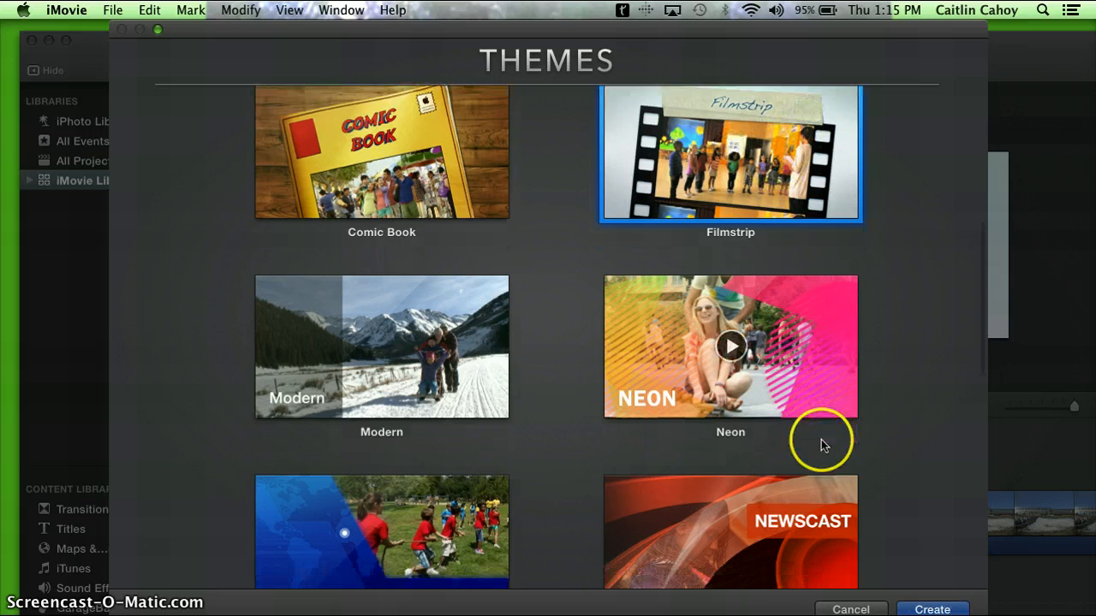
pyautogui.click(921, 608)
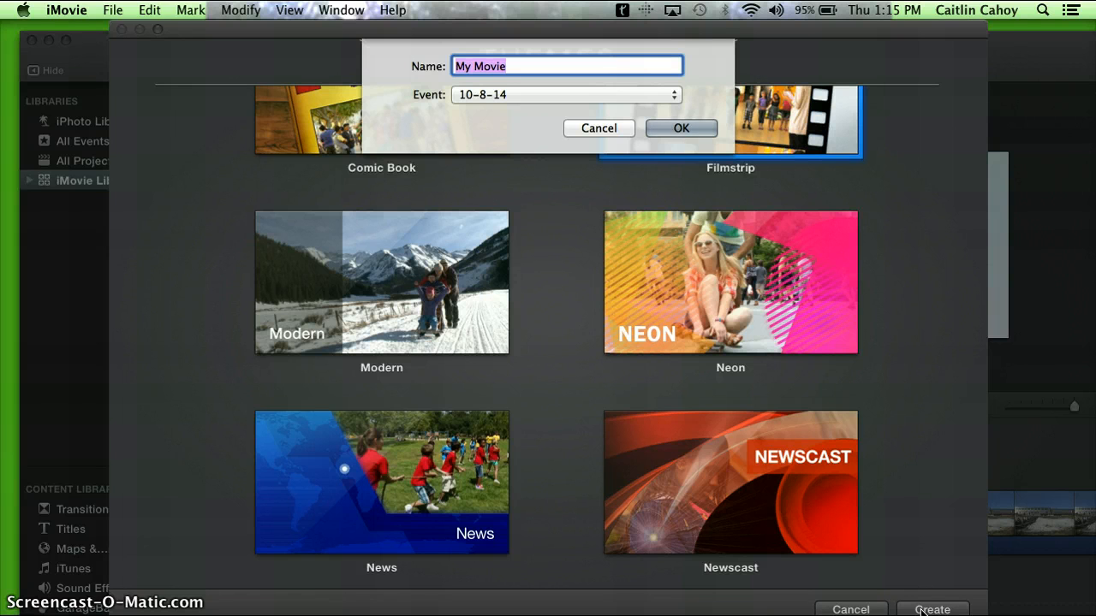
# Name the new movie with the author's full name followed by "-dolphins" and save it in the 10-8-14 event
pyautogui.write('Ca')
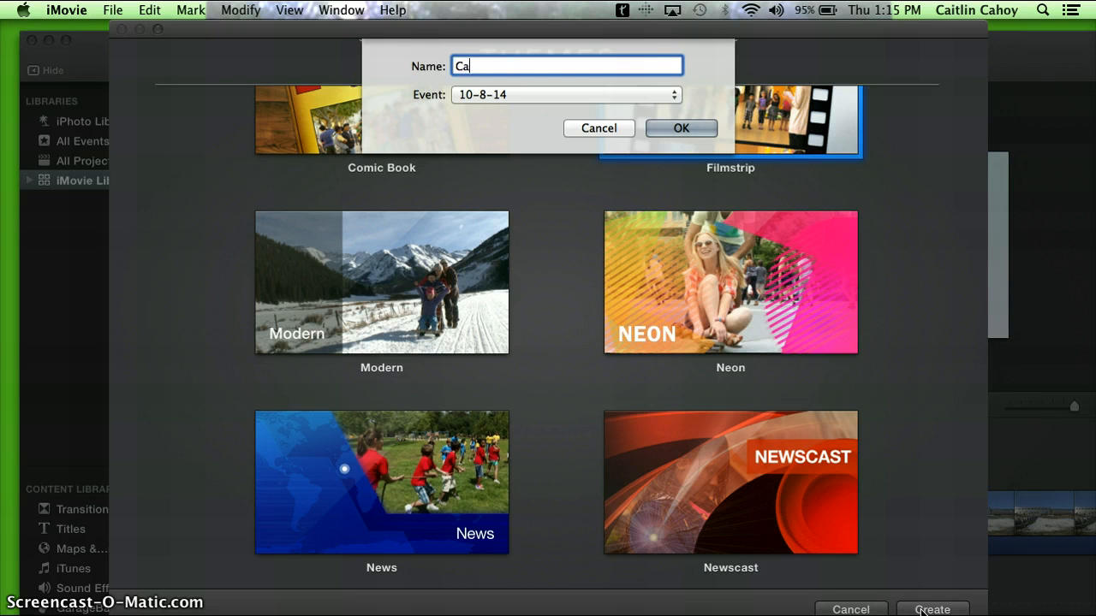
pyautogui.write('itlin Cahoy-dolphins')
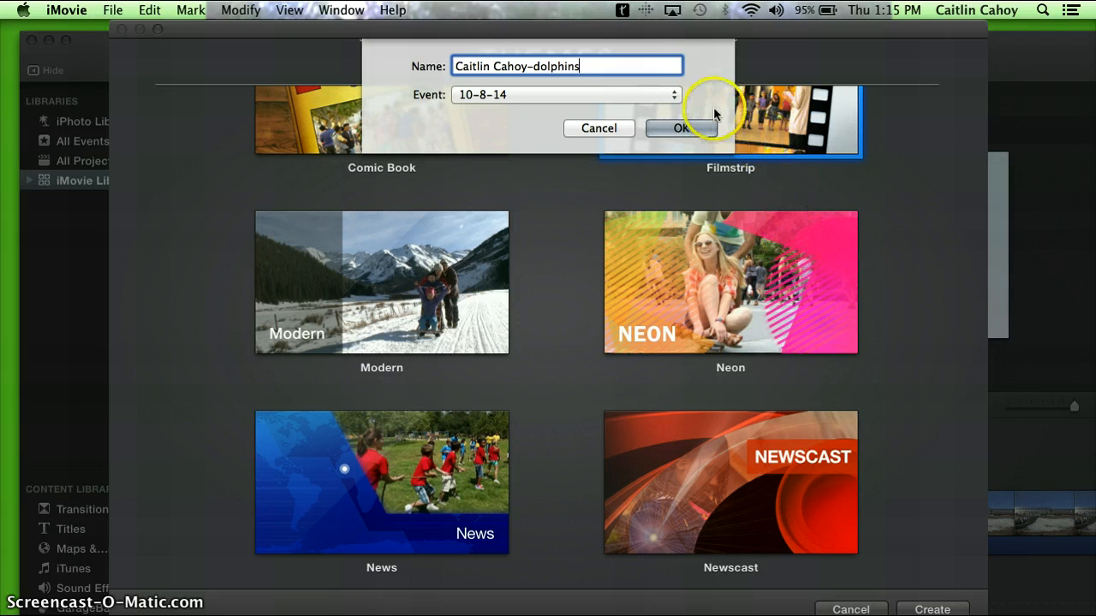
pyautogui.click(679, 129)
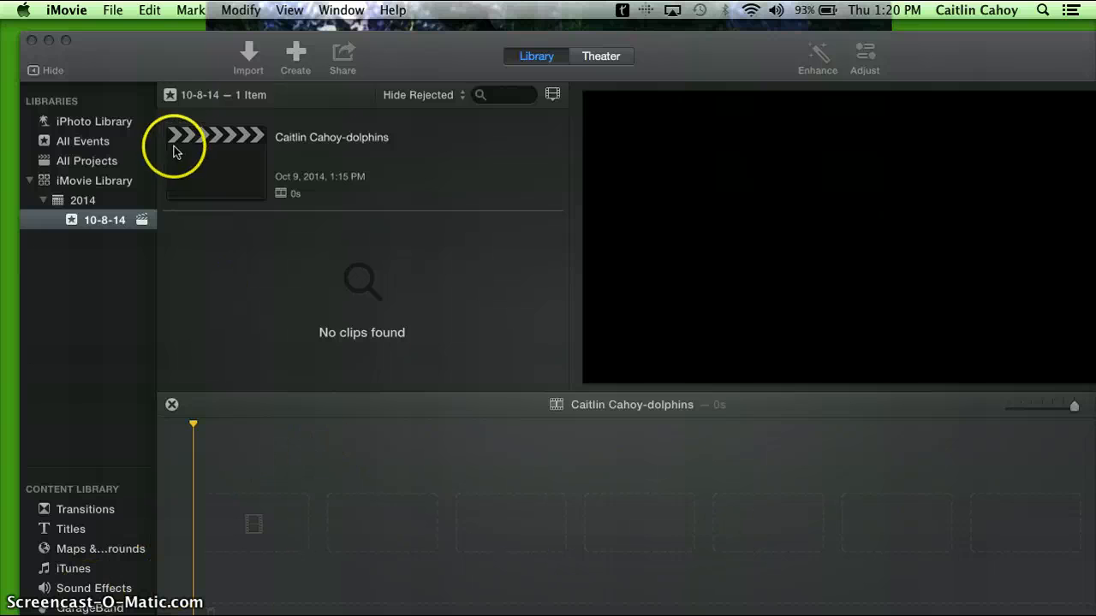
# Import all the Desktop images, from images-1.jpeg through Unknown.jpeg, into the 10-8-14 event
pyautogui.click(251, 58)
pyautogui.click(251, 57)
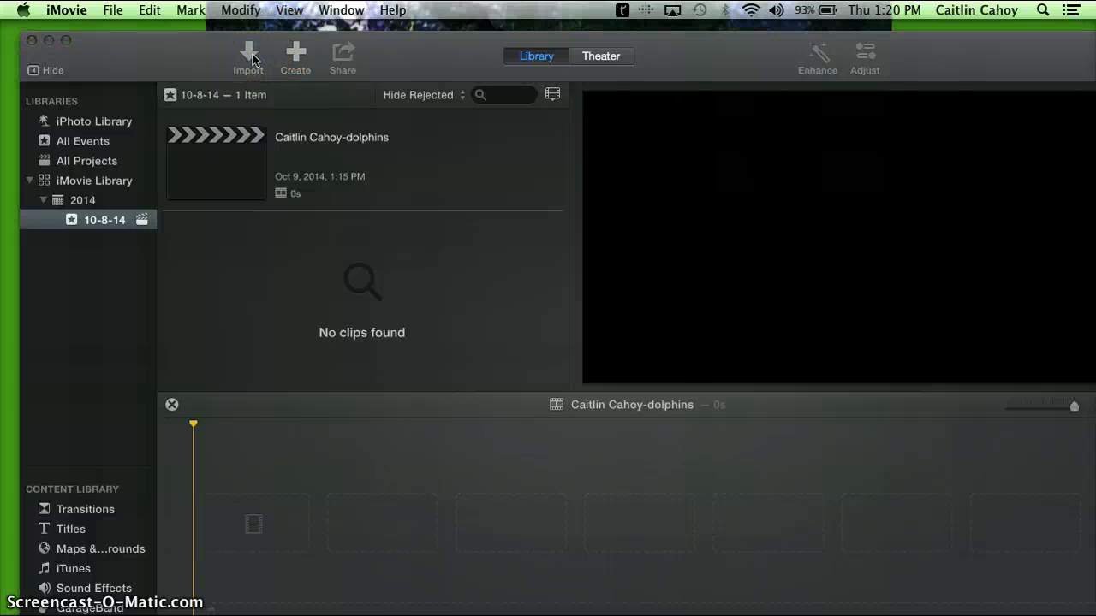
pyautogui.click(249, 56)
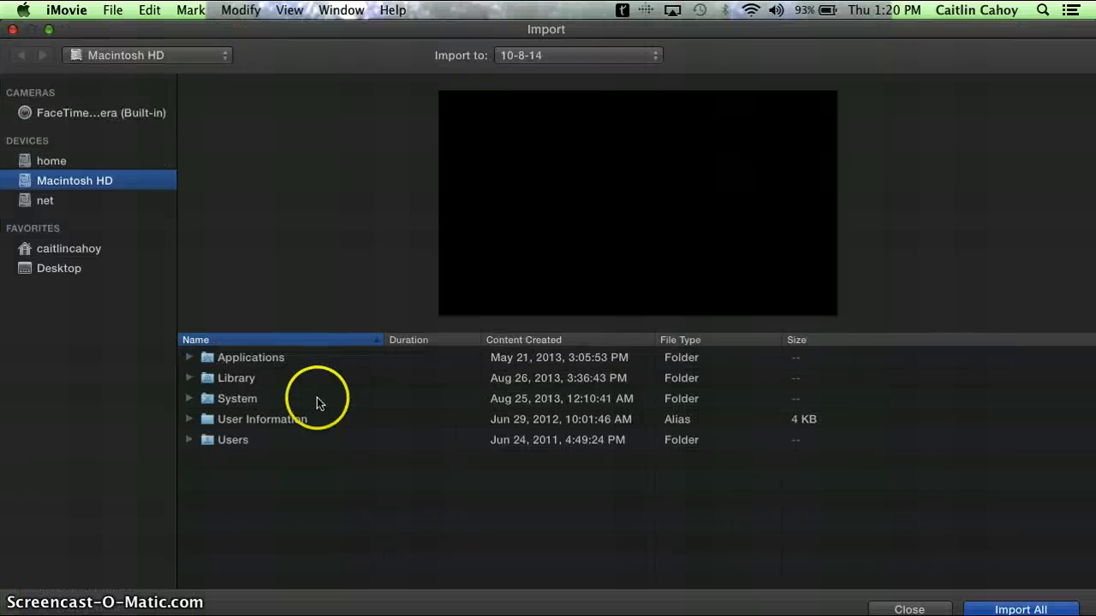
pyautogui.click(55, 272)
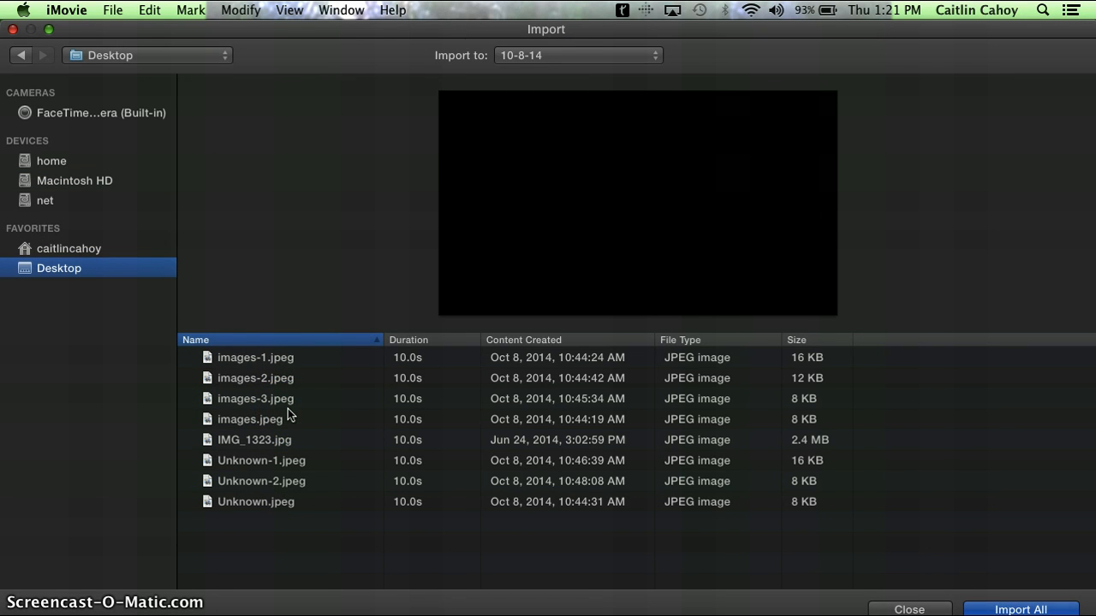
pyautogui.click(270, 357)
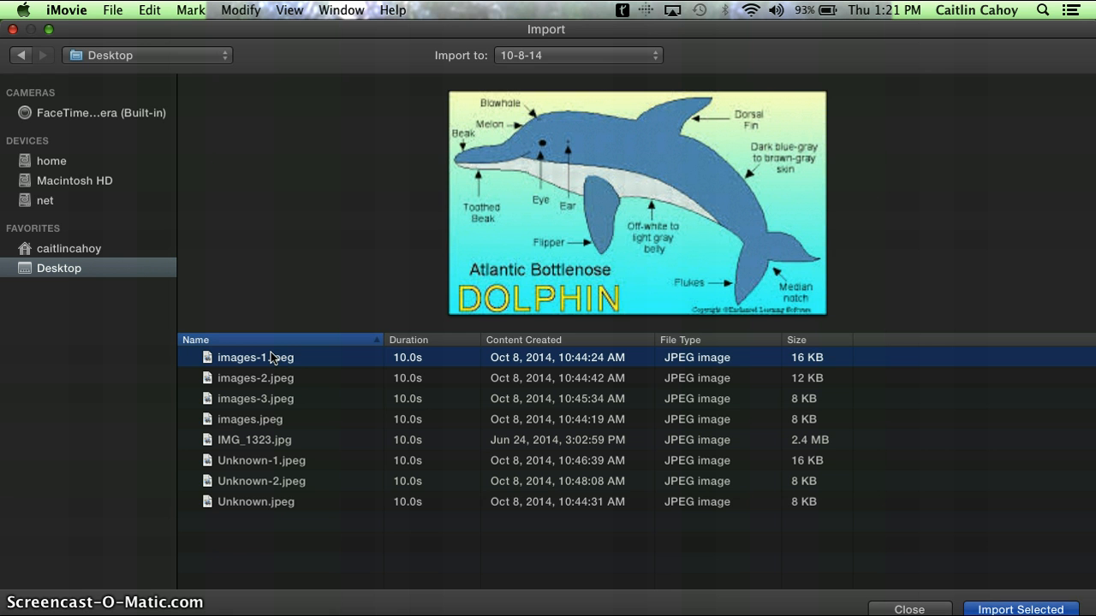
pyautogui.keyDown('shift'); pyautogui.click(244, 505); pyautogui.keyUp('shift')
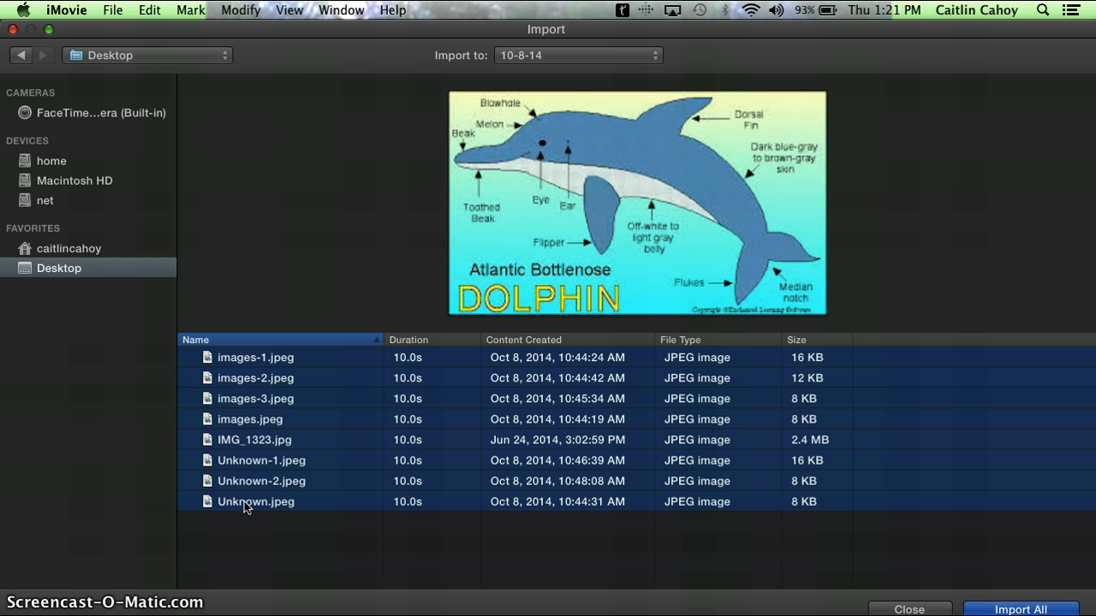
pyautogui.click(992, 609)
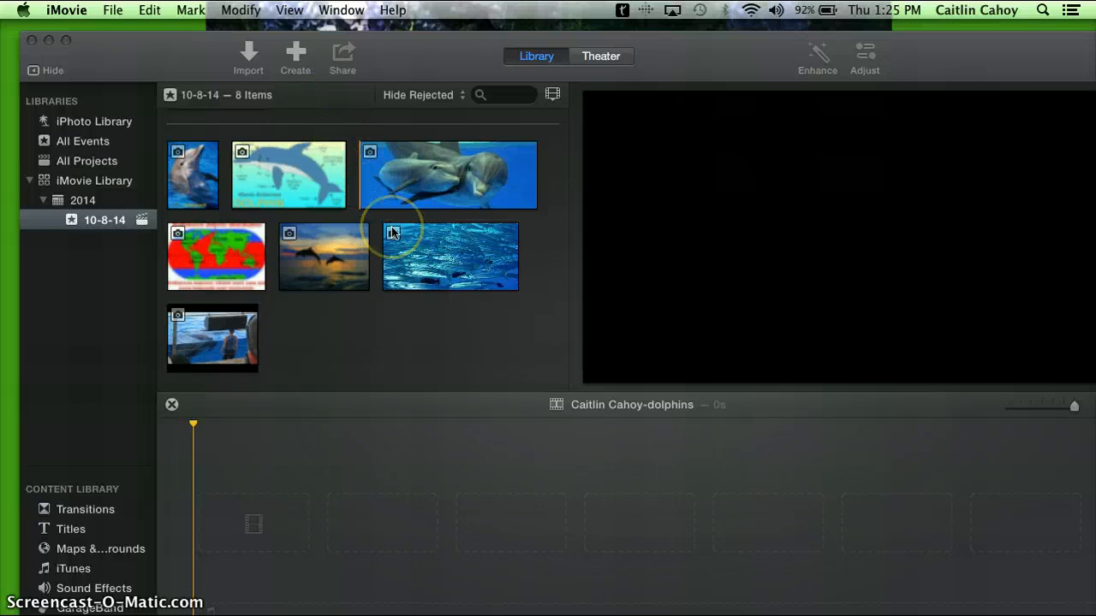
pyautogui.click(110, 9)
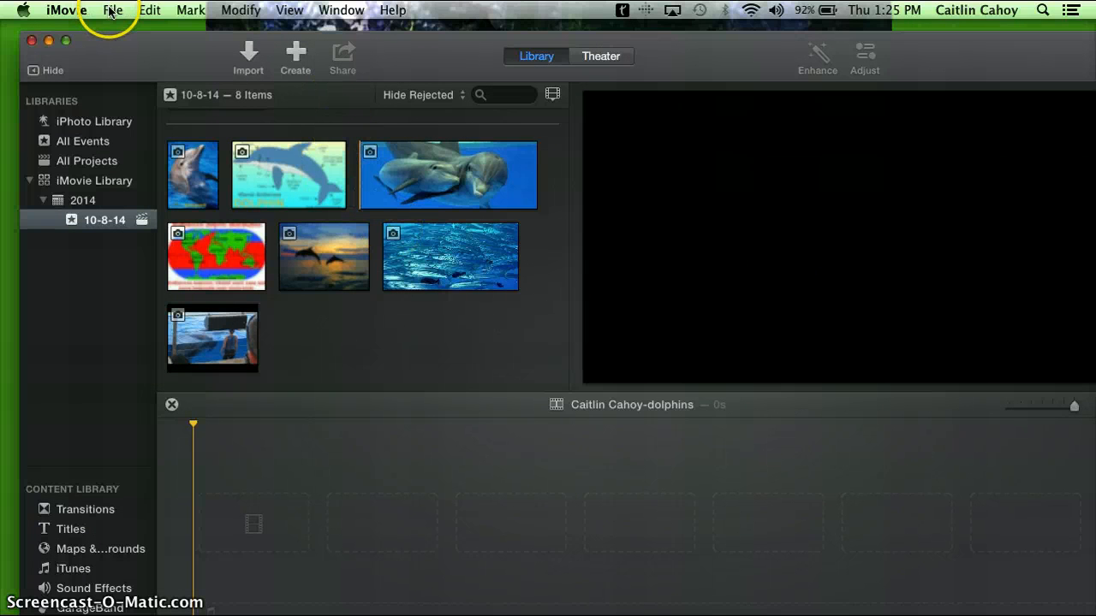
pyautogui.click(112, 10)
pyautogui.click(112, 11)
pyautogui.click(115, 12)
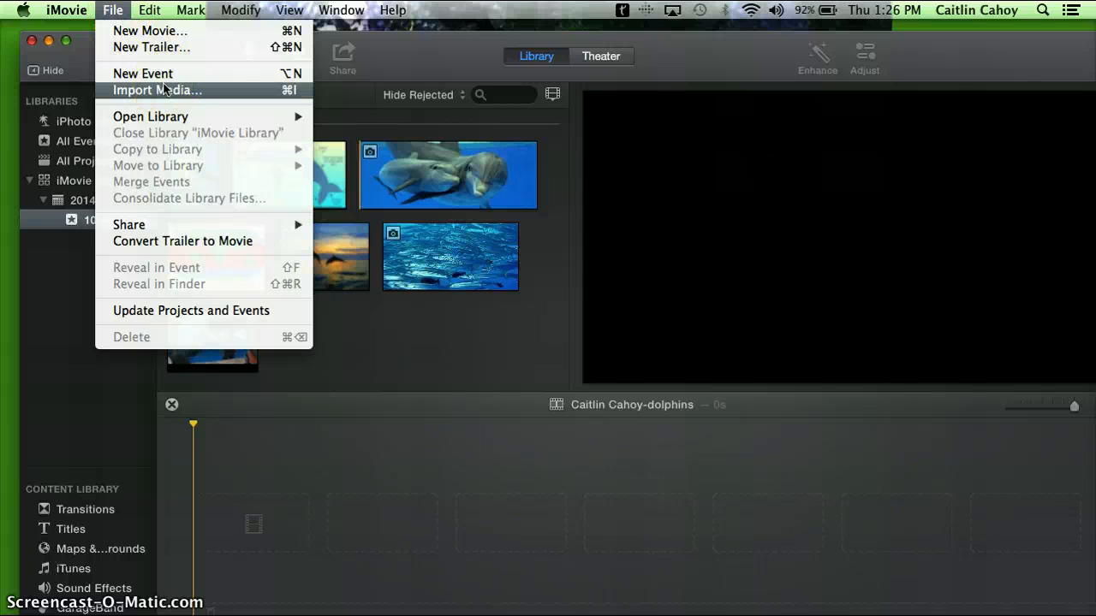
pyautogui.click(112, 10)
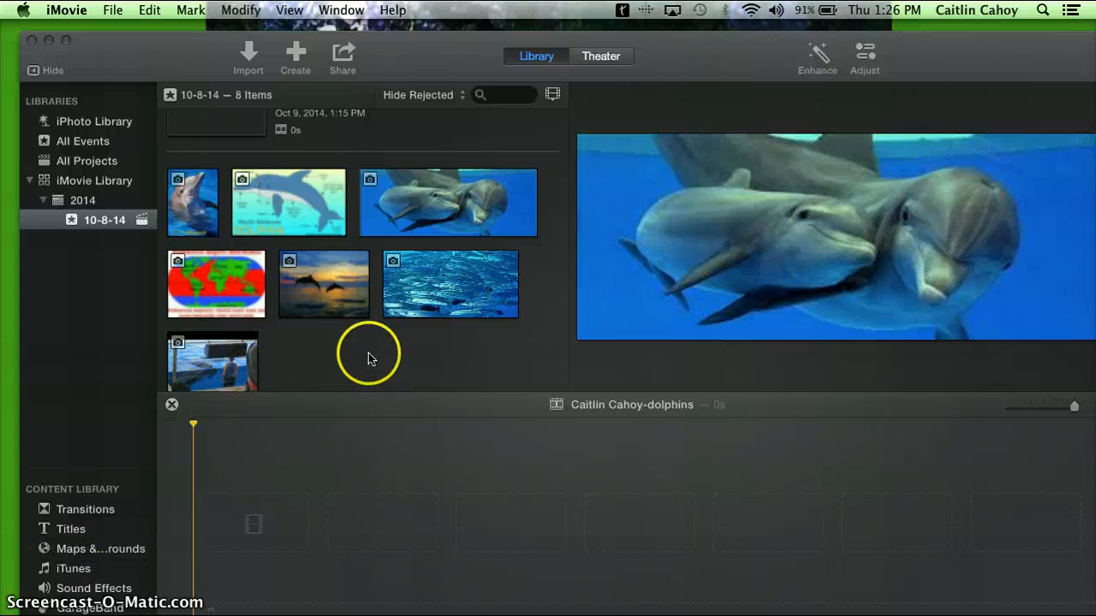
# Add the photo of the single dolphin rising from the water to the empty timeline and select its clip there
pyautogui.click(185, 190)
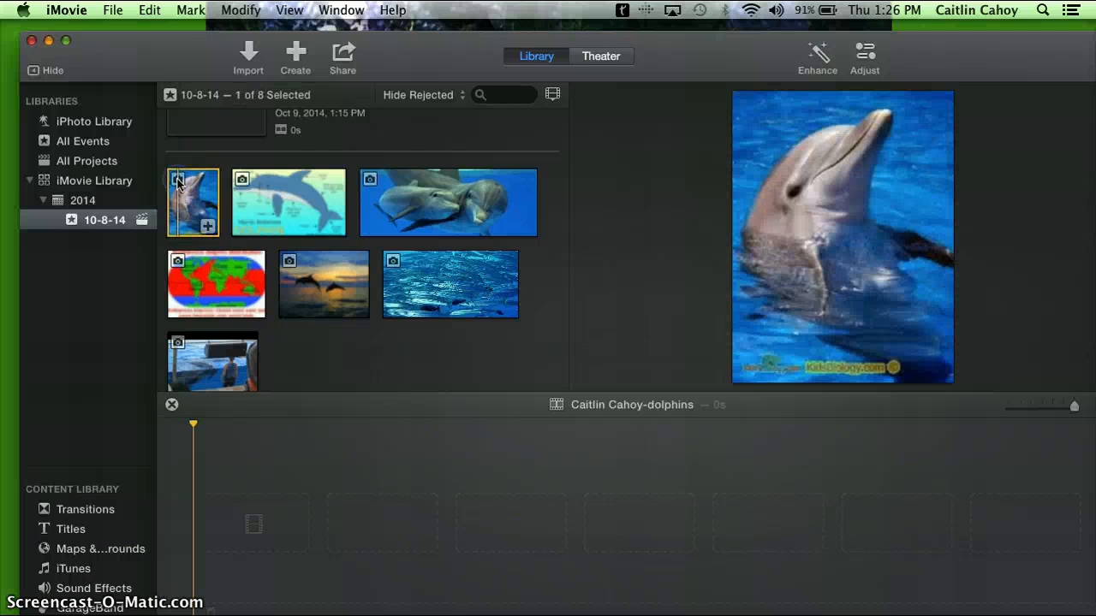
pyautogui.click(207, 228)
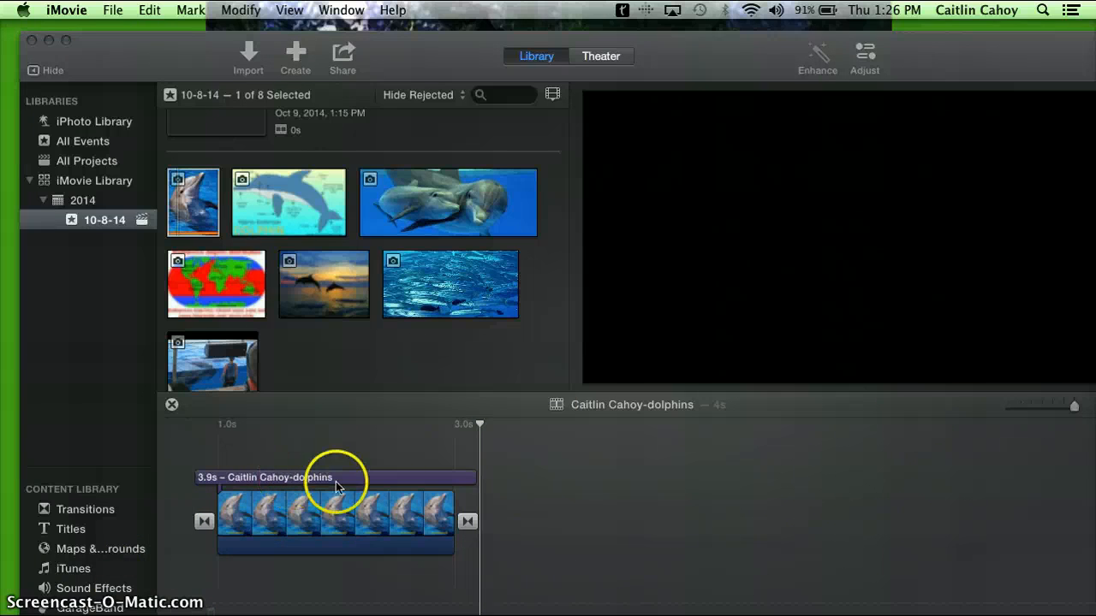
pyautogui.click(480, 426)
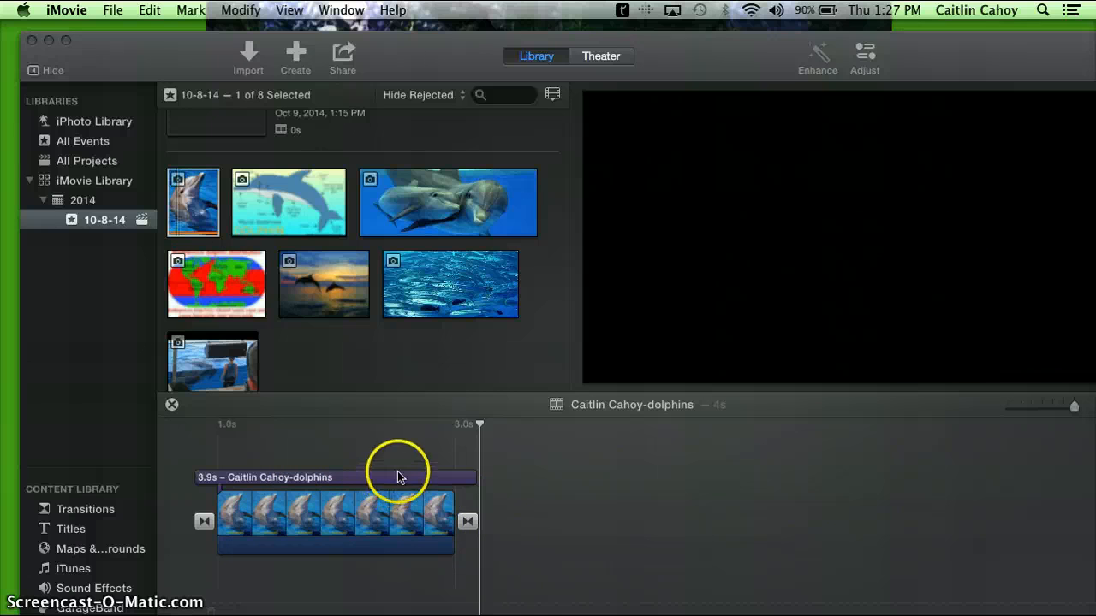
pyautogui.click(382, 512)
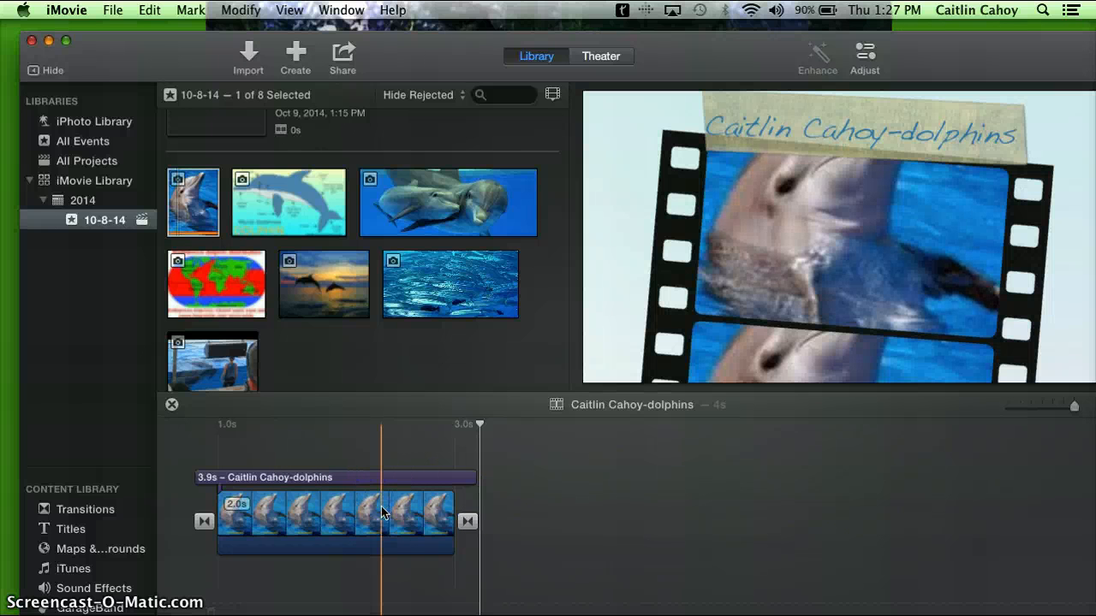
pyautogui.click(382, 512)
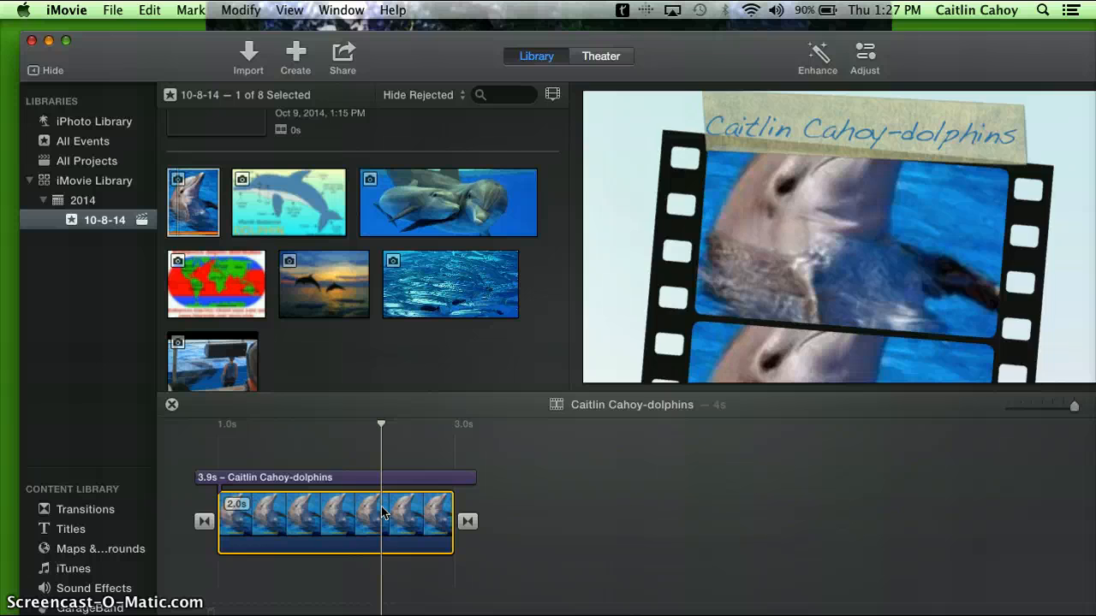
pyautogui.click(343, 53)
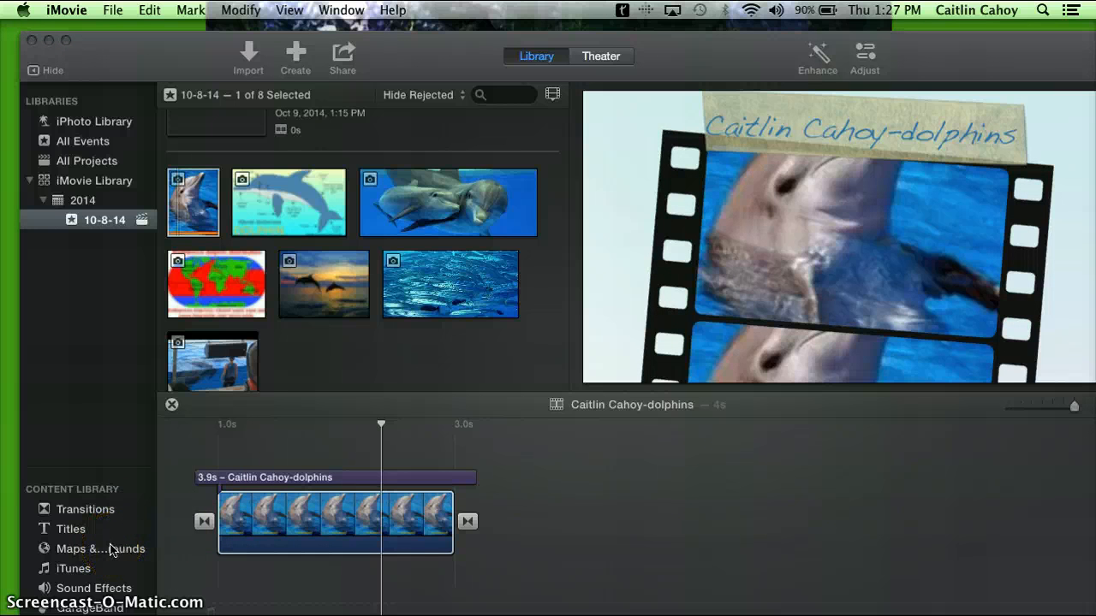
# Add the Educational Globe from Maps & Backgrounds to the timeline after the dolphin clip
pyautogui.click(104, 547)
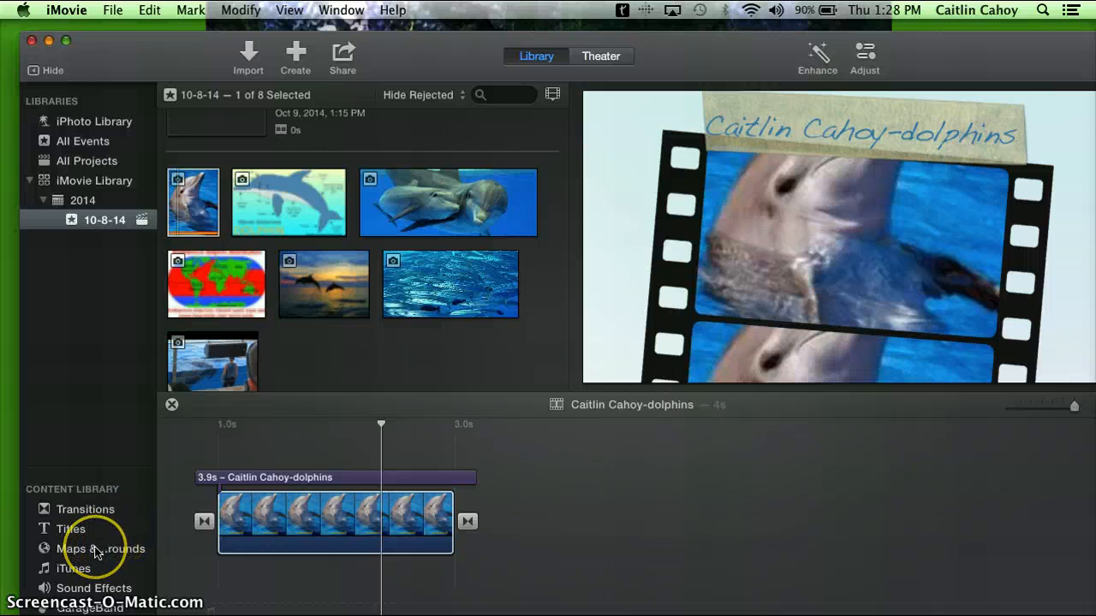
pyautogui.click(97, 550)
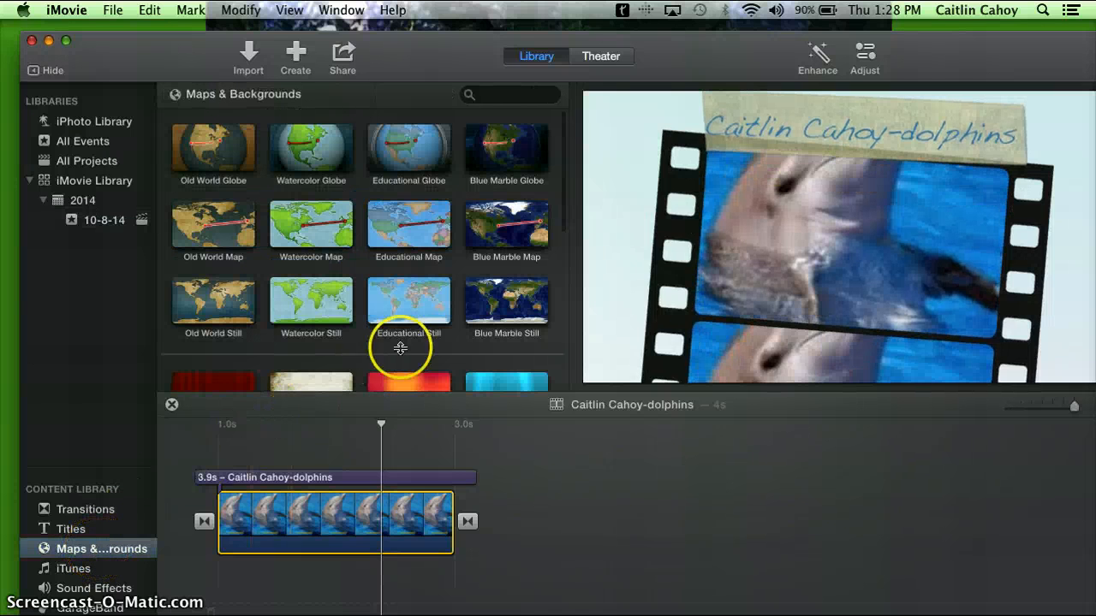
pyautogui.click(423, 206)
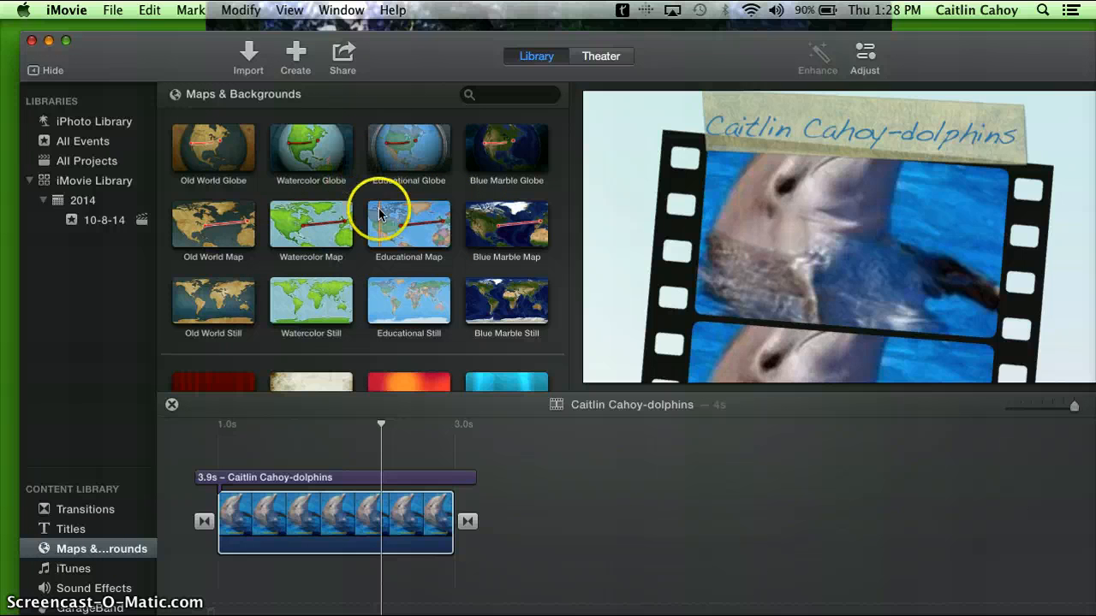
pyautogui.click(401, 146)
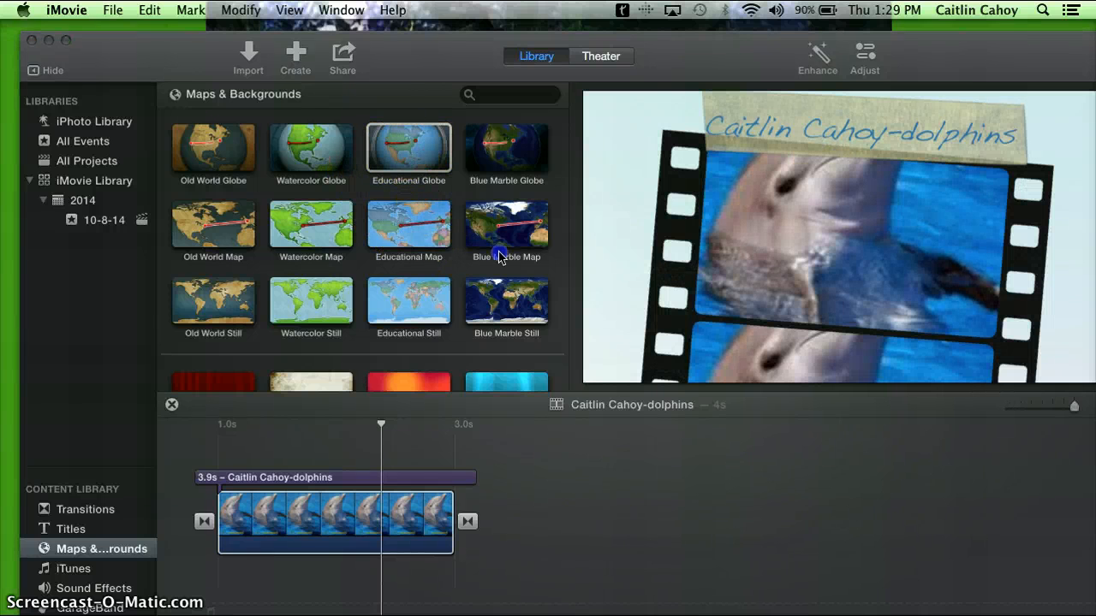
pyautogui.click(600, 494)
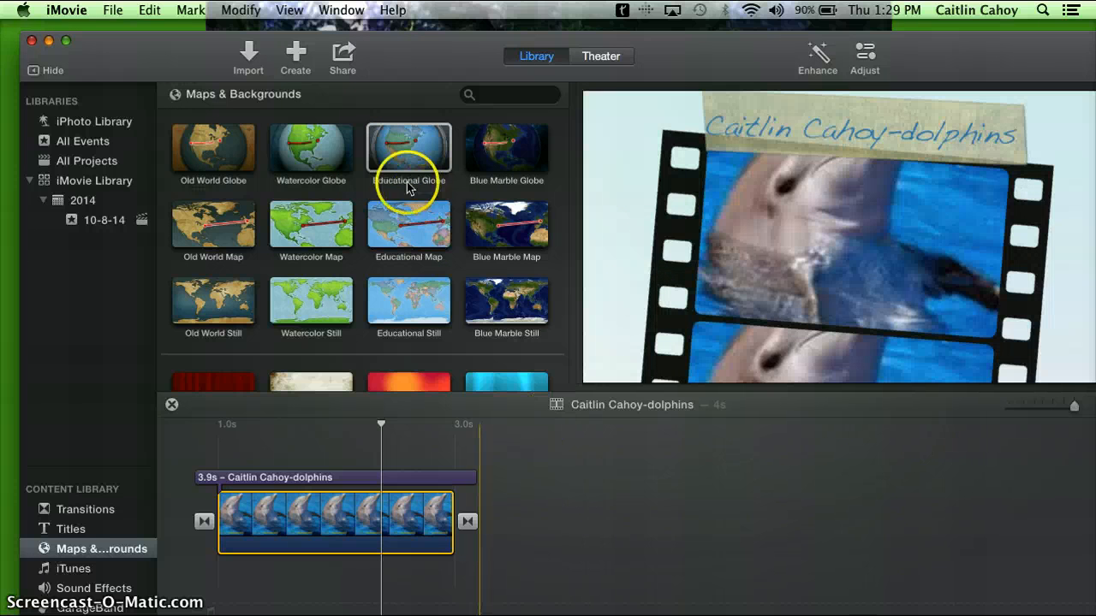
pyautogui.moveTo(399, 175); pyautogui.dragTo(548, 527)
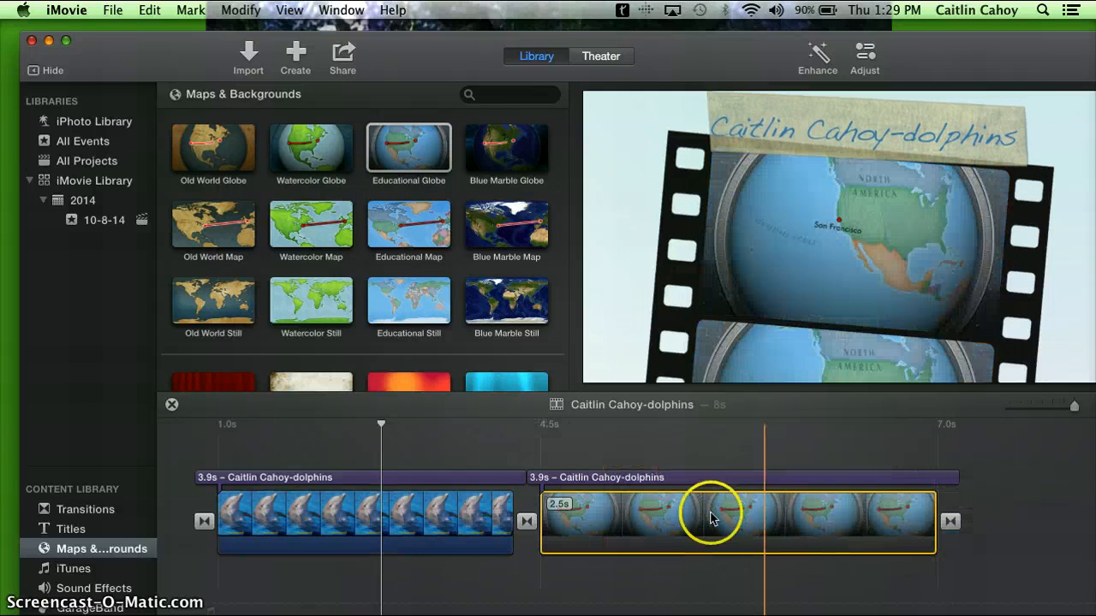
# Open the start location of the Educational Globe clip's route and search the places for "pacific ocean"
pyautogui.click(675, 525)
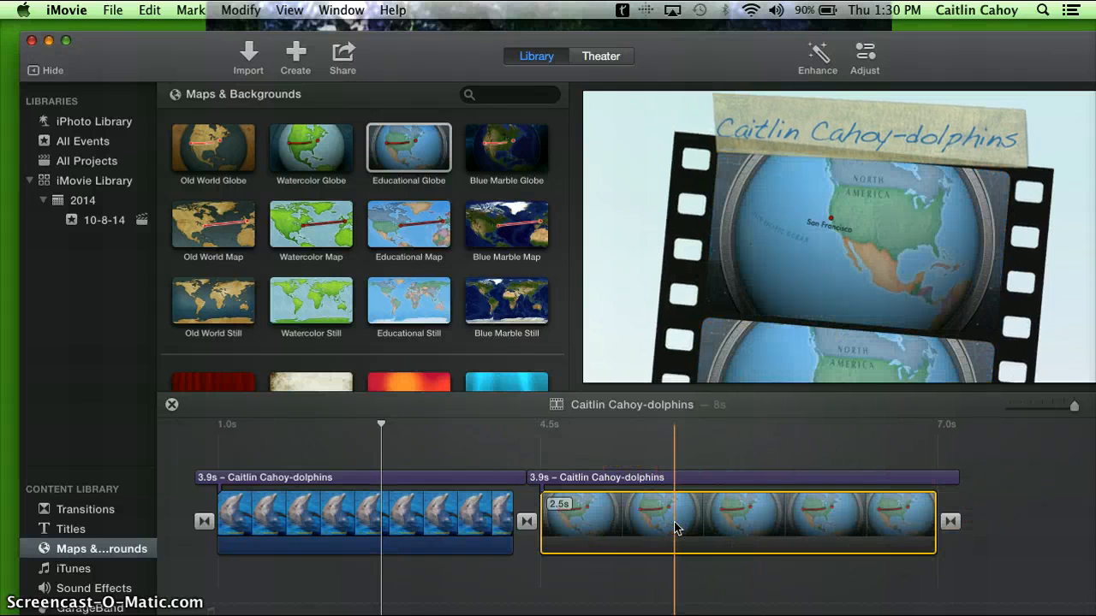
pyautogui.click(675, 527)
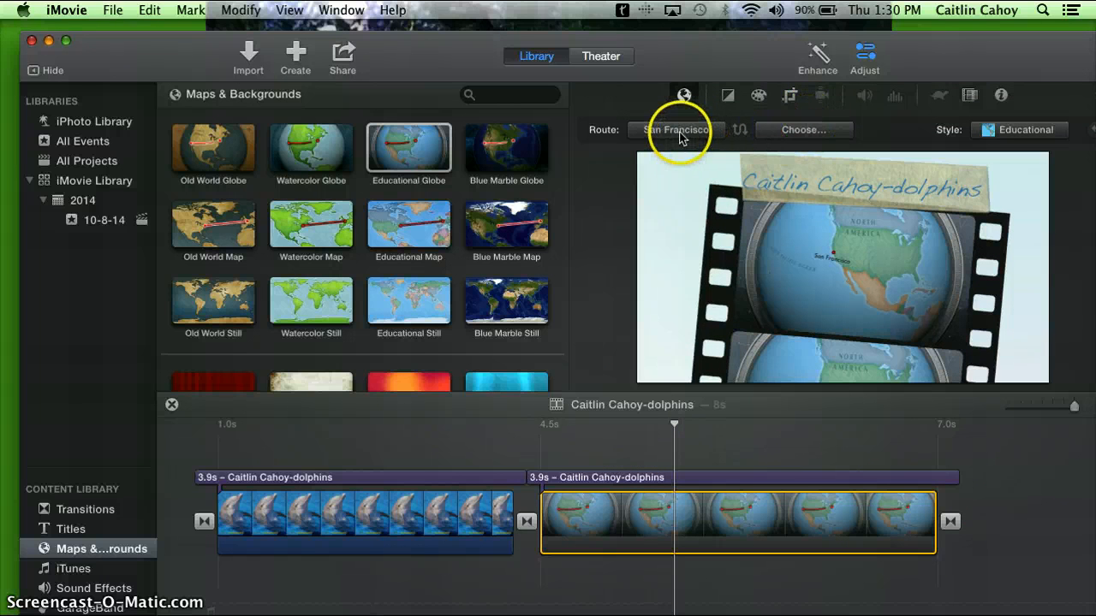
pyautogui.click(676, 131)
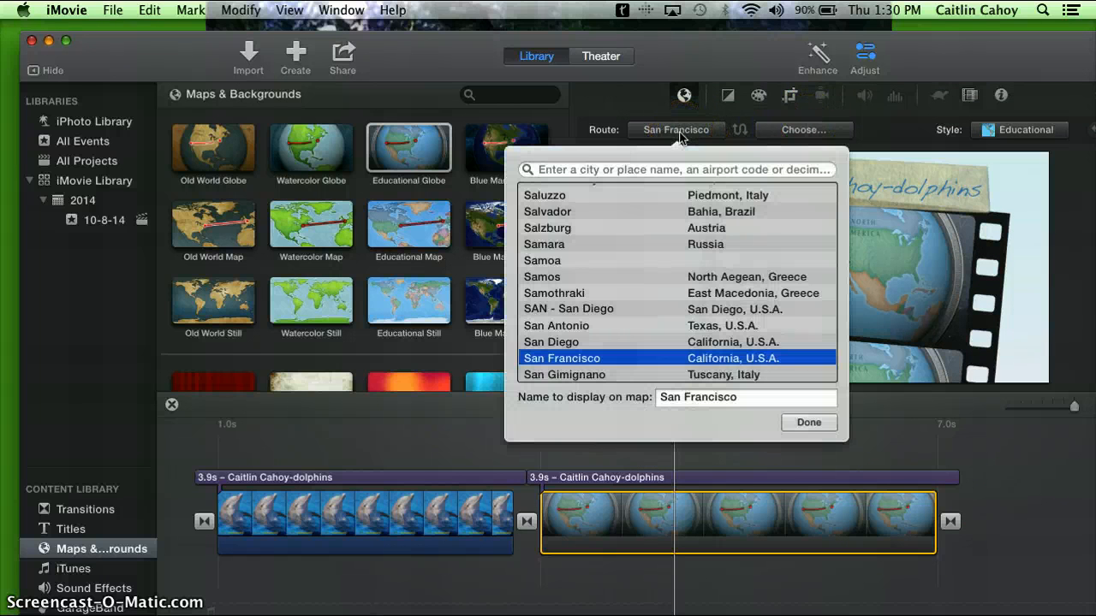
pyautogui.scroll(-10, 700, 278)
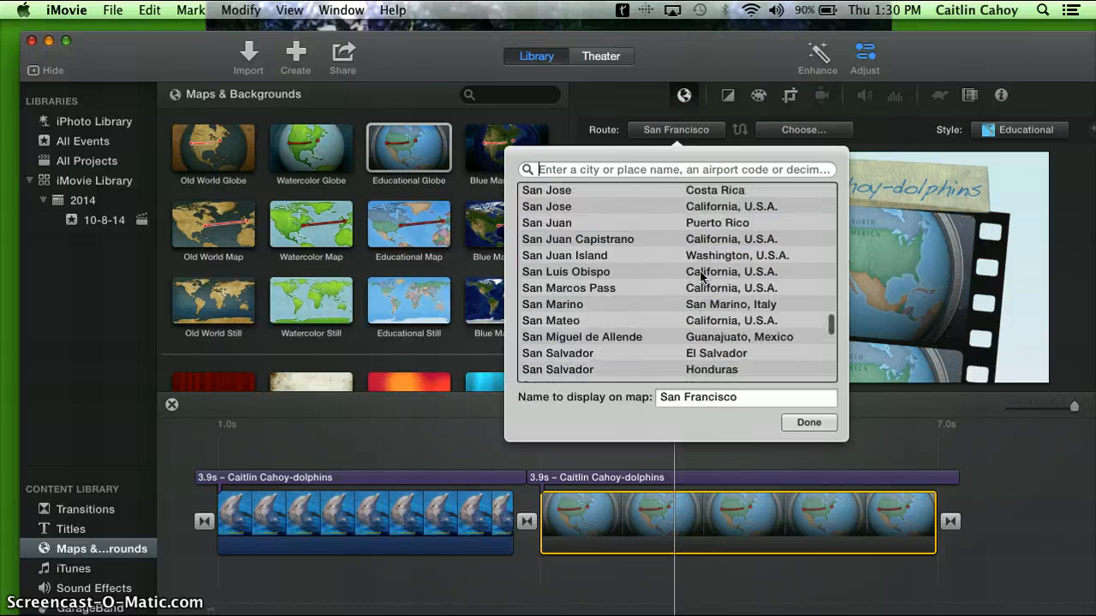
pyautogui.scroll(-12, 700, 278)
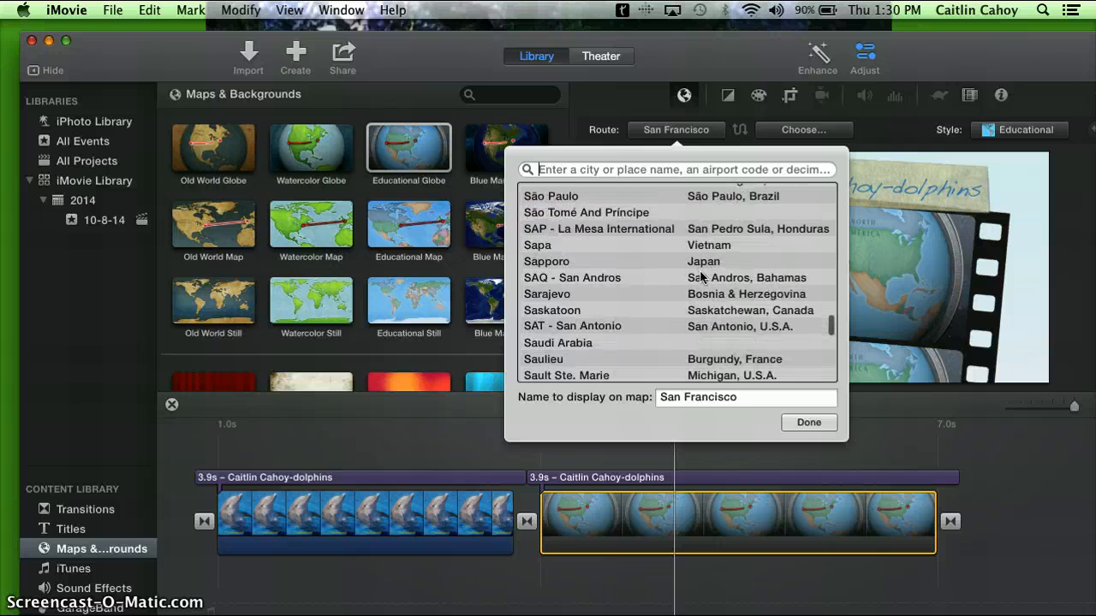
pyautogui.scroll(20, 700, 276)
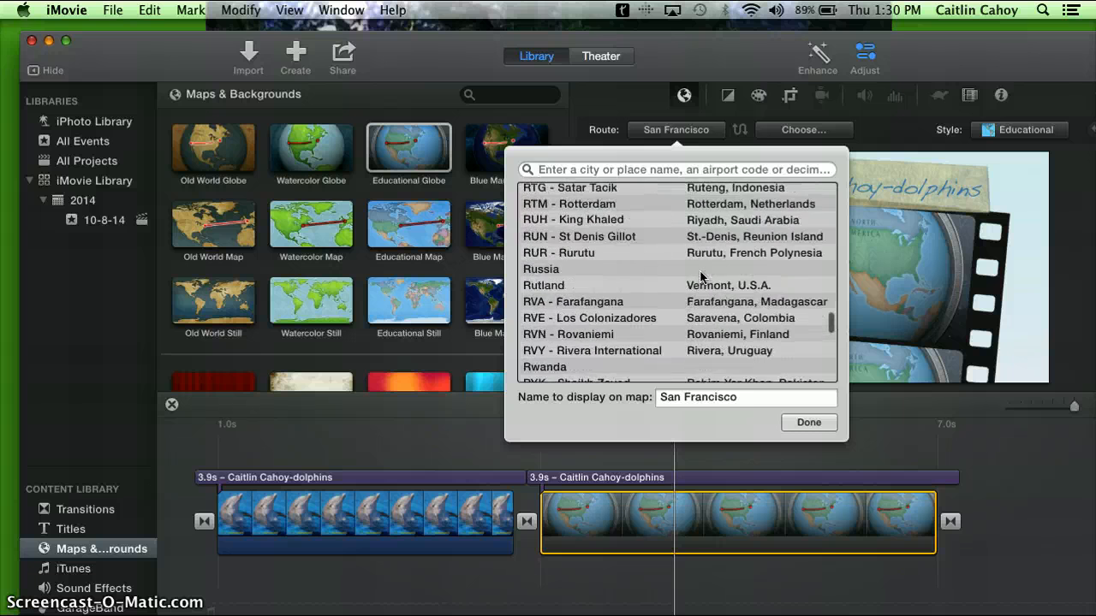
pyautogui.scroll(15, 700, 276)
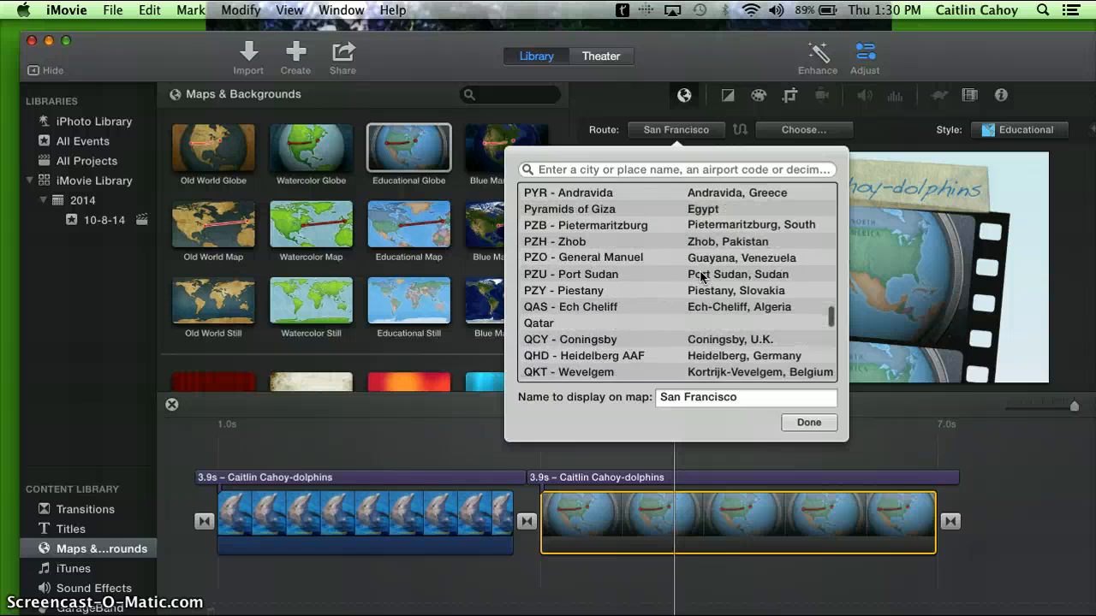
pyautogui.write('pac')
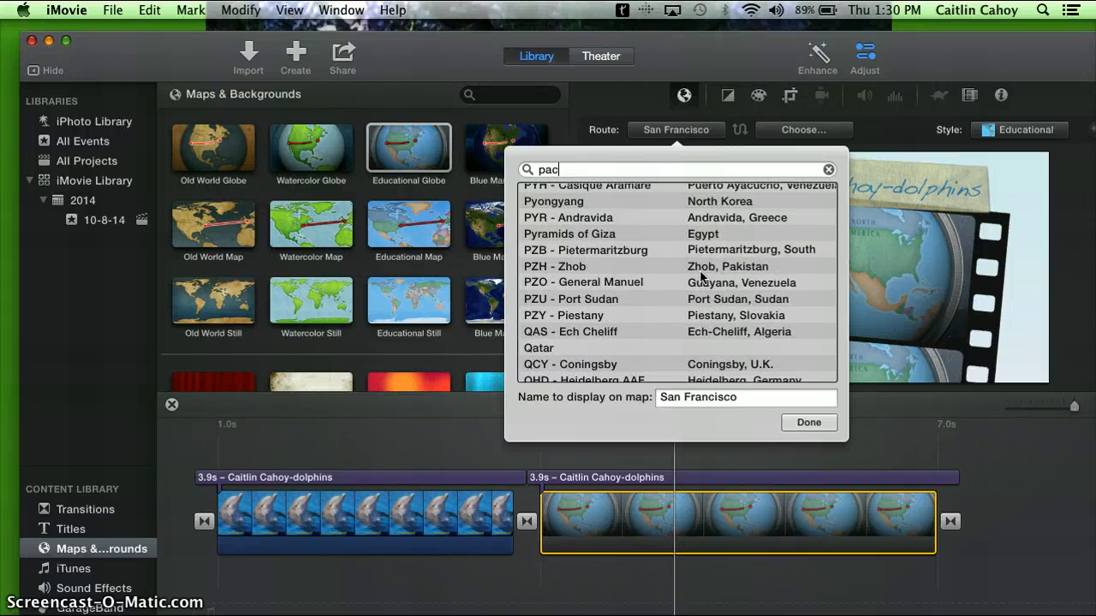
pyautogui.write('ific ocean')
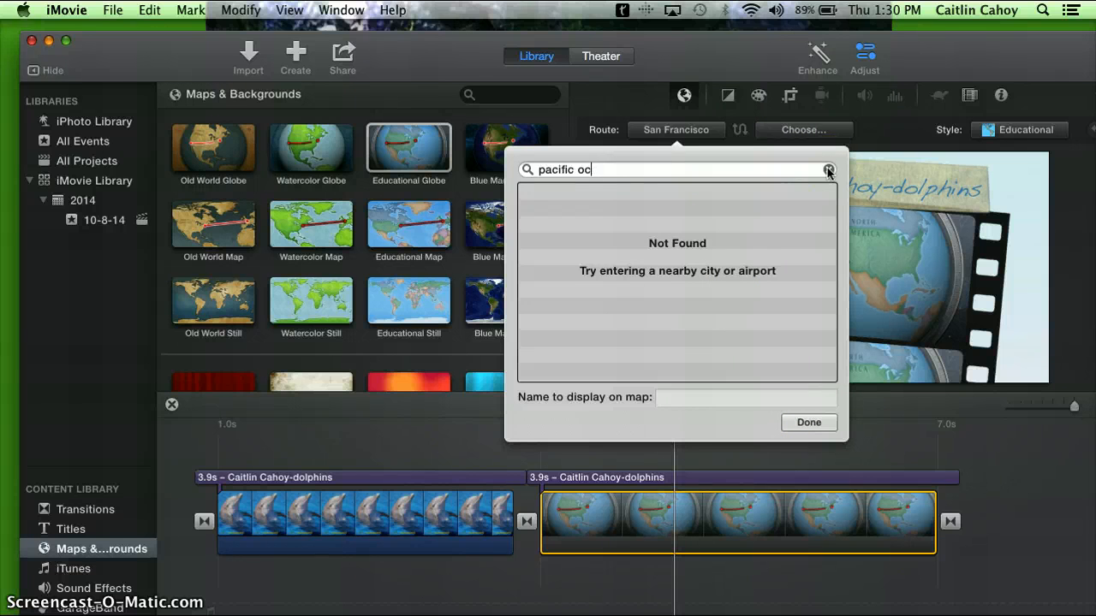
# Search for "pacif", set the route's start to Pacific Grove, CA, United States, and play the globe clip from its beginning
pyautogui.press('BackSpace')
pyautogui.press('BackSpace')
pyautogui.press('BackSpace')
pyautogui.press('BackSpace')
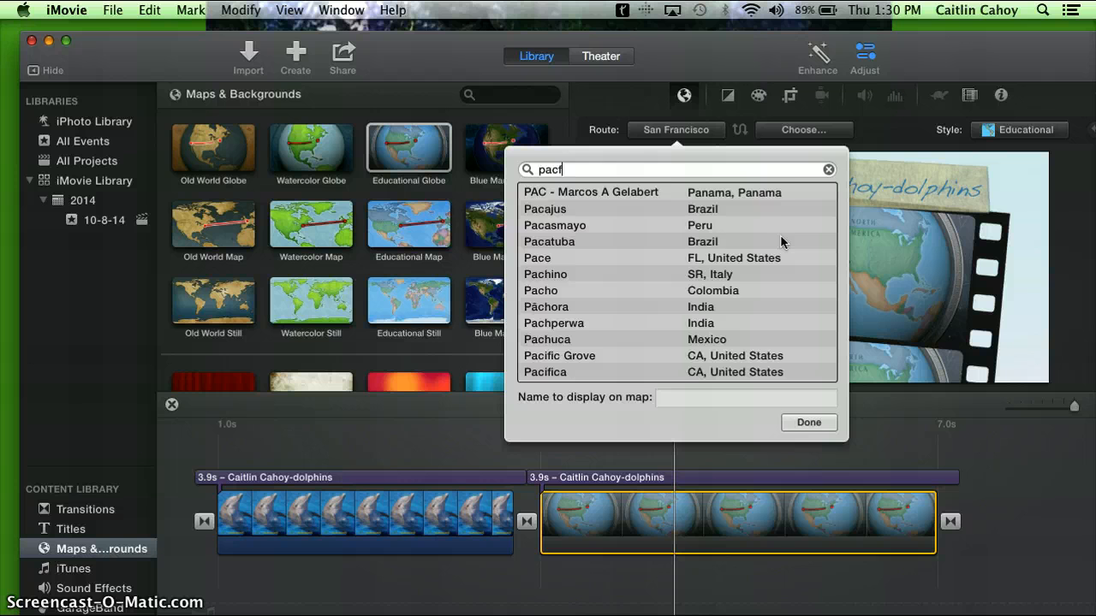
pyautogui.press('BackSpace')
pyautogui.write('if')
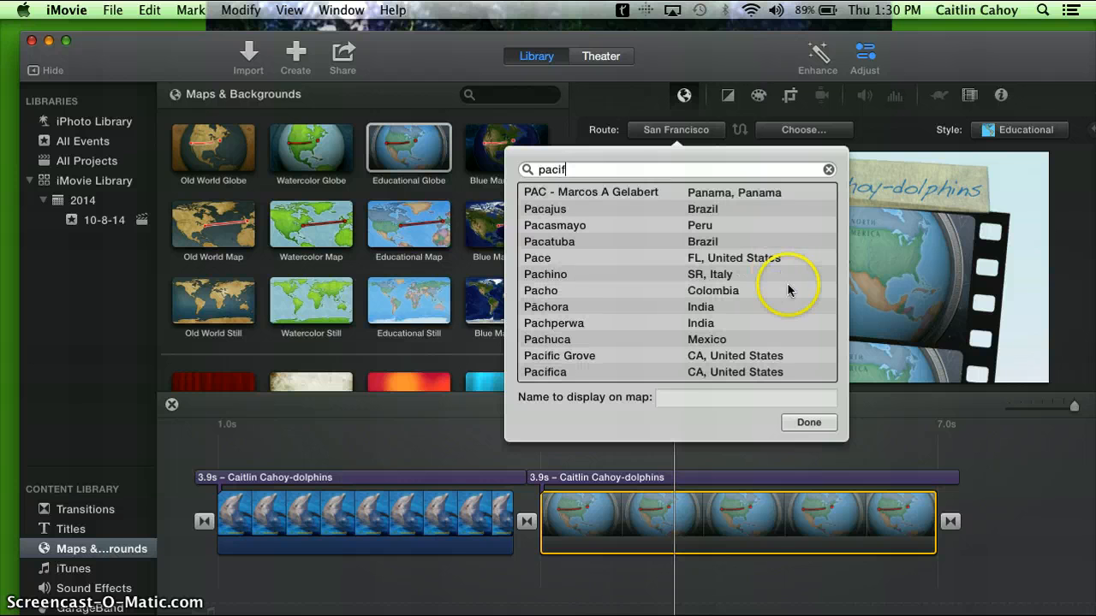
pyautogui.click(638, 196)
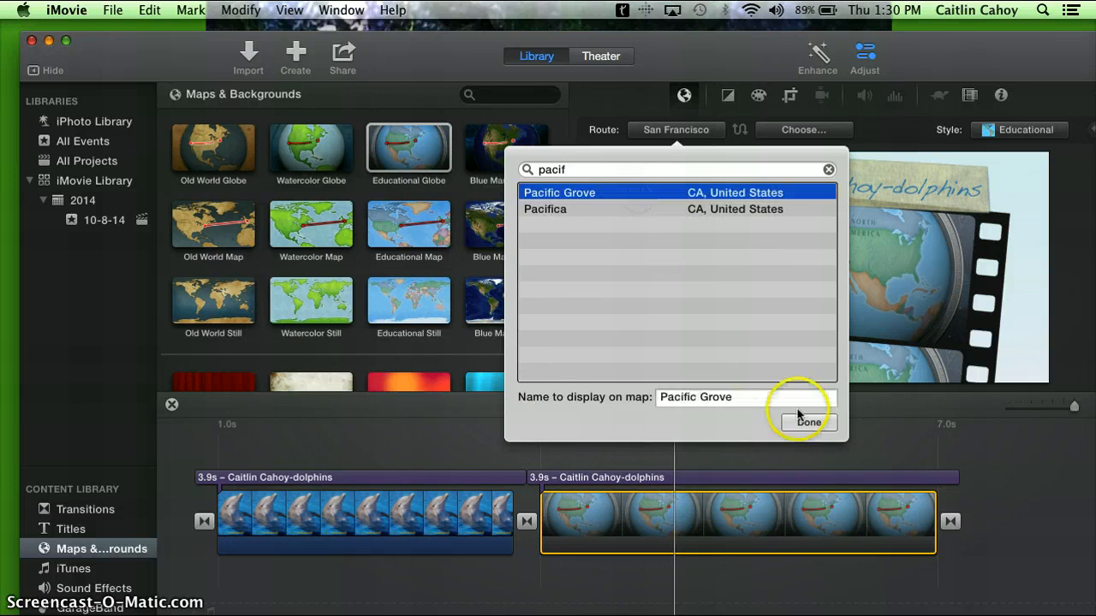
pyautogui.click(802, 425)
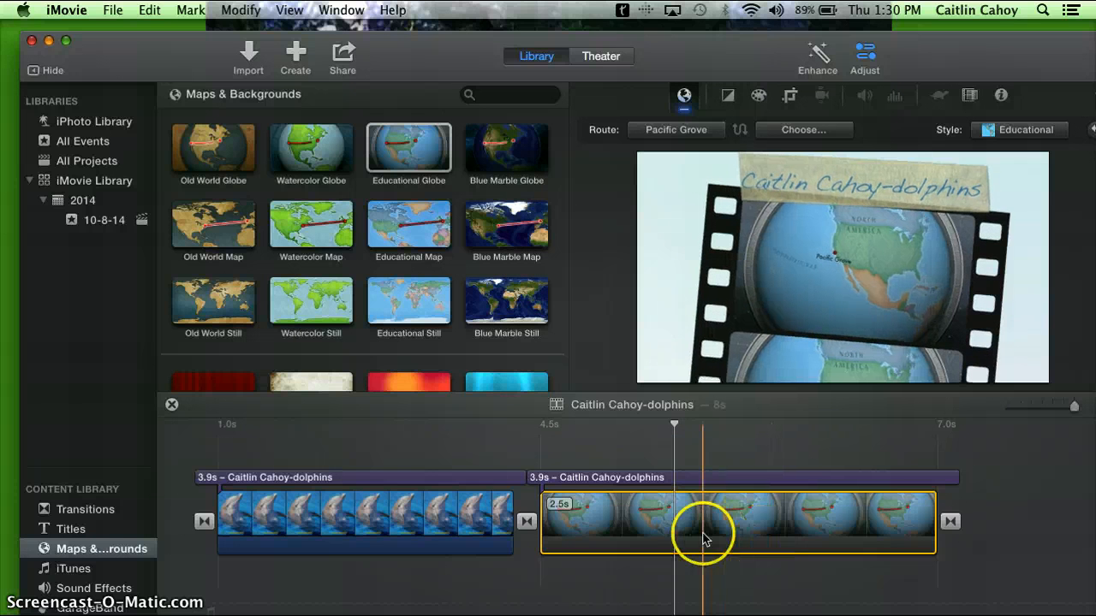
pyautogui.click(548, 524)
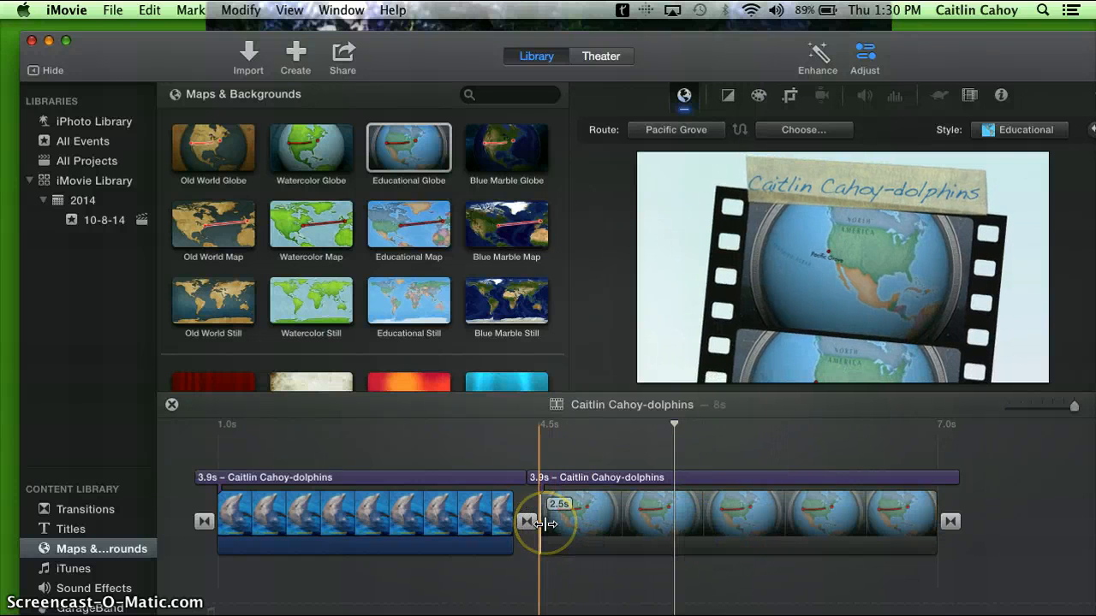
pyautogui.press('space')
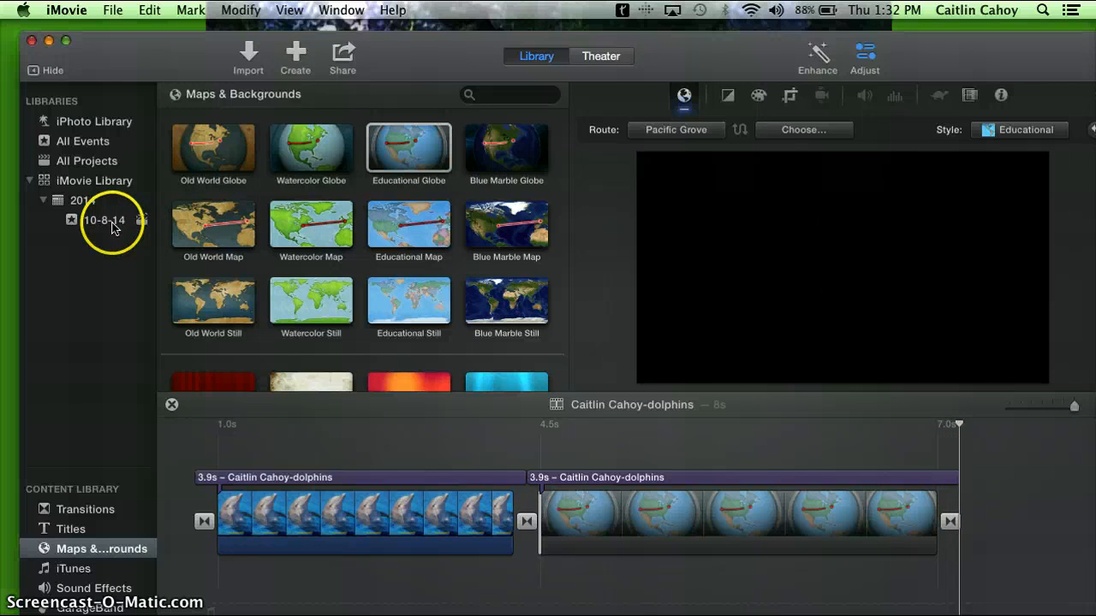
# Add the labelled Atlantic Bottlenose Dolphin diagram from the 10-8-14 event to the end of the timeline
pyautogui.click(110, 222)
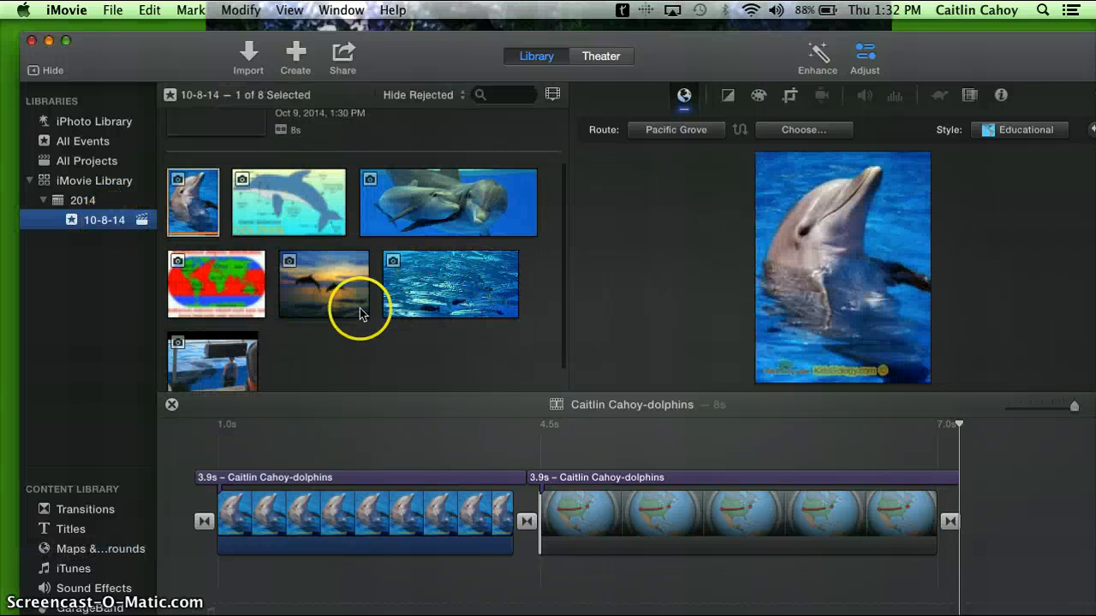
pyautogui.scroll(-2, 462, 368)
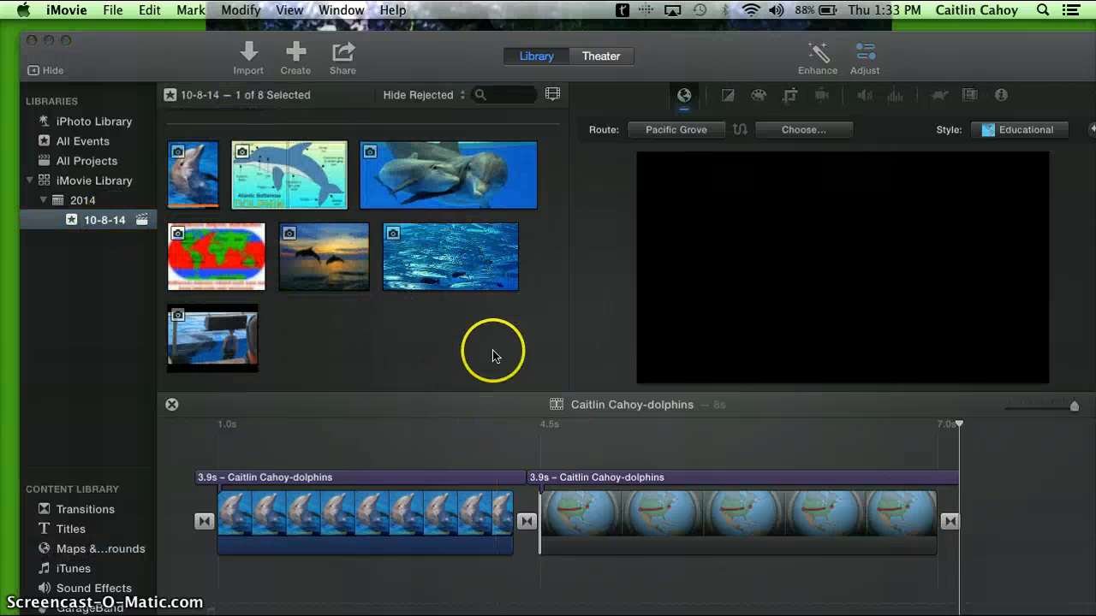
pyautogui.click(244, 160)
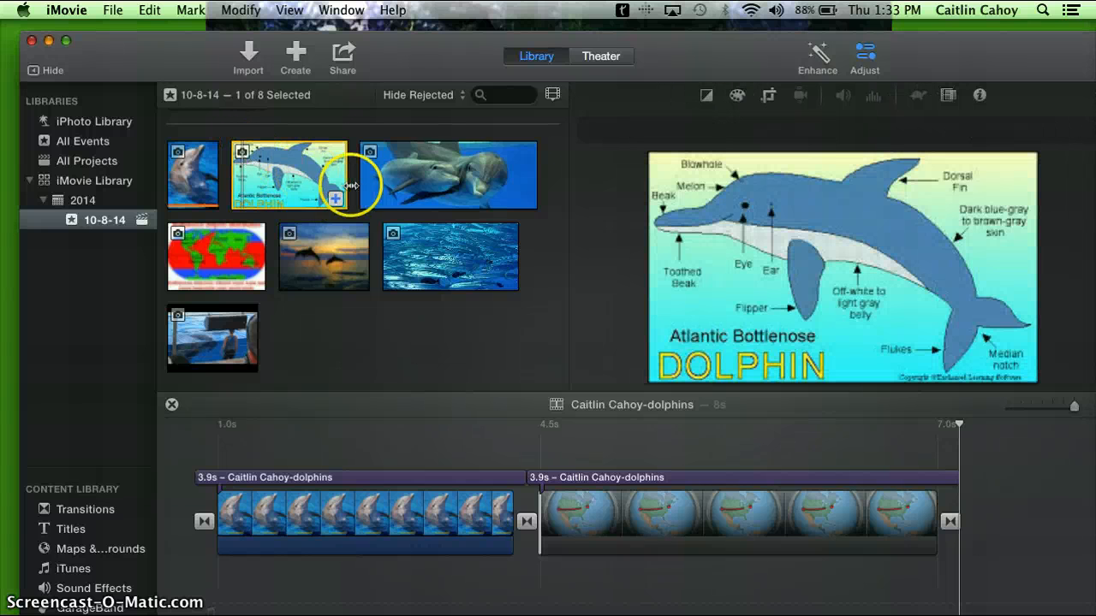
pyautogui.click(332, 198)
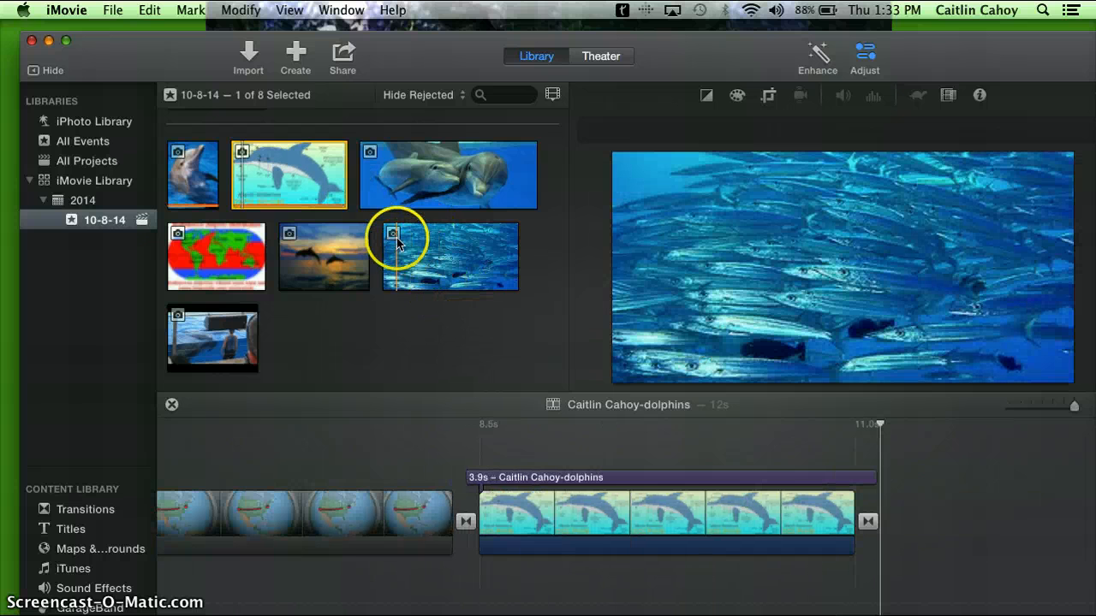
# Append the school-of-fish photo and the photo of two dolphins underwater to the end of the timeline, in that order
pyautogui.click(396, 239)
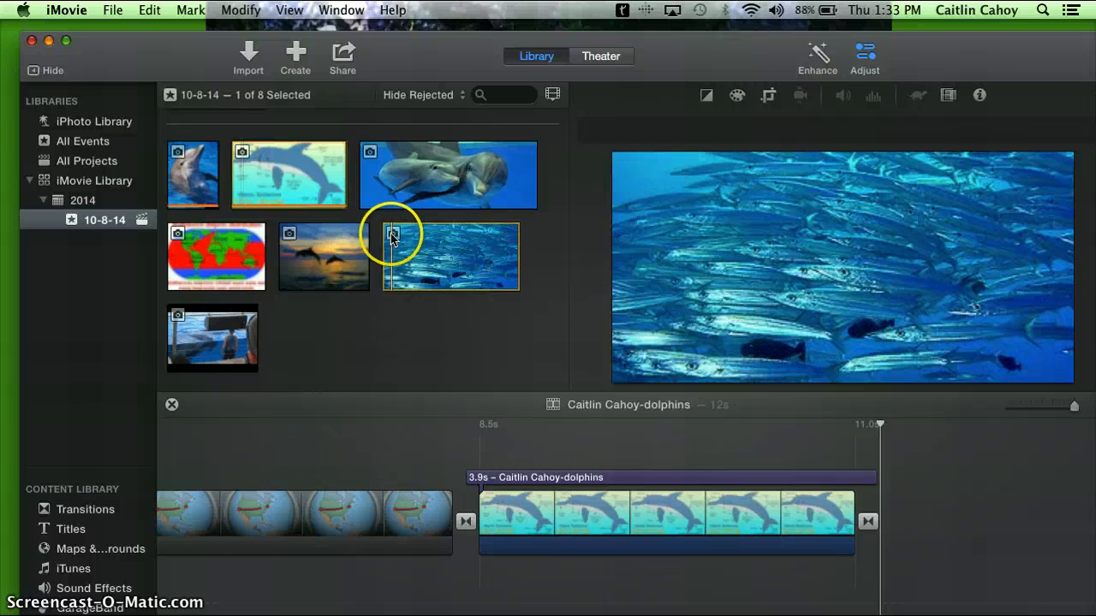
pyautogui.click(508, 281)
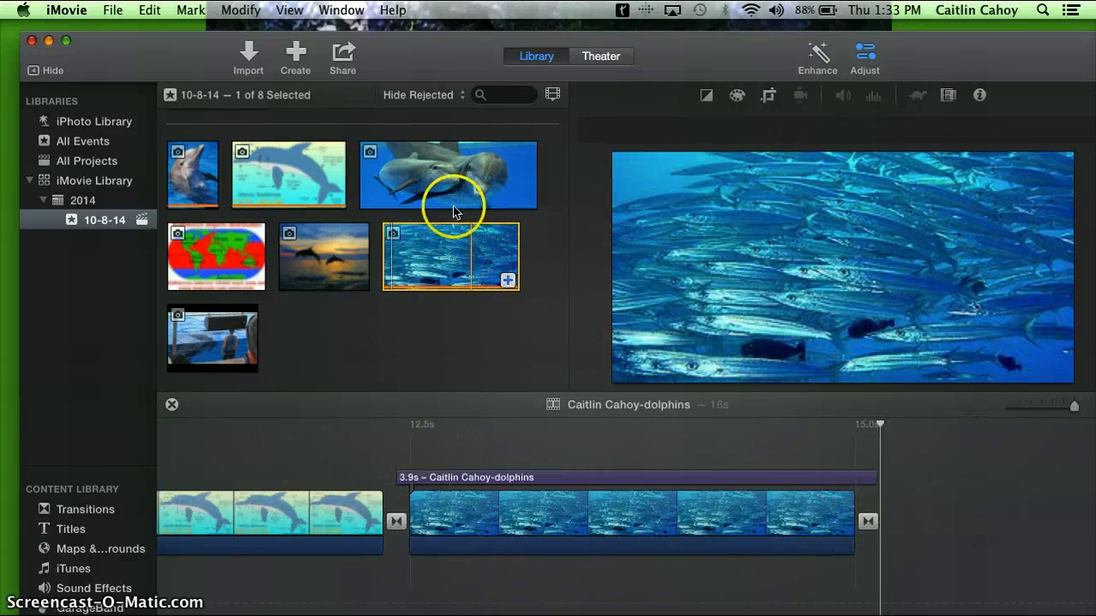
pyautogui.click(369, 152)
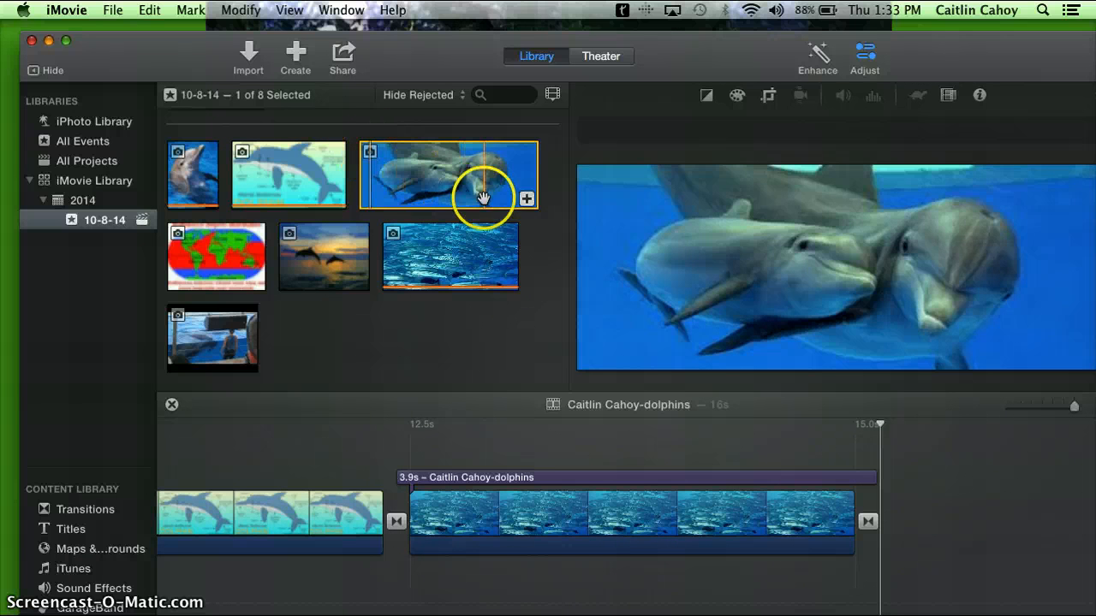
pyautogui.click(527, 200)
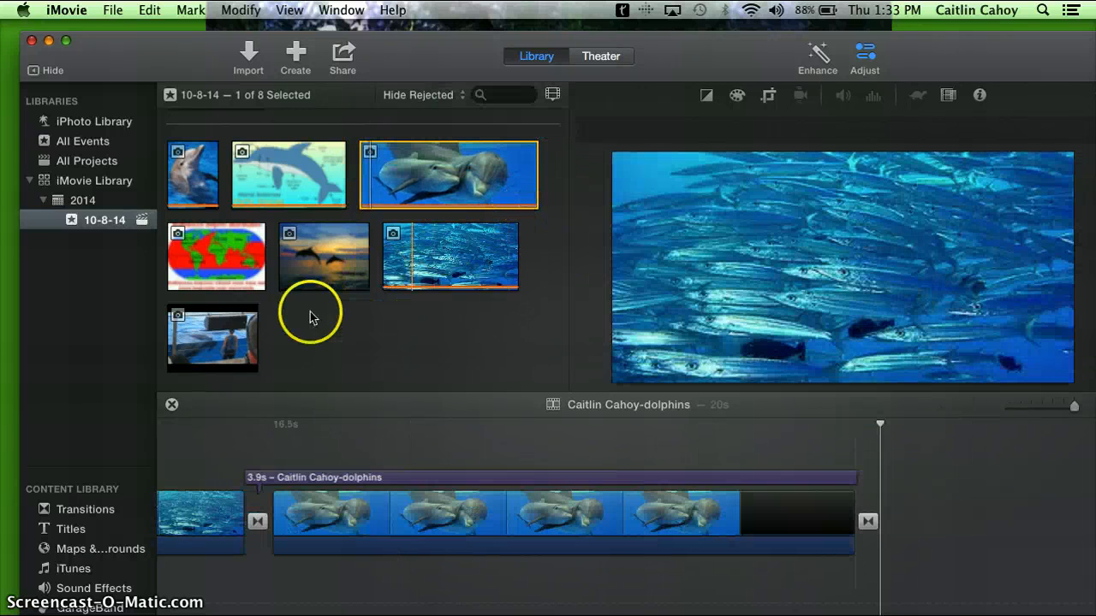
# Append the Bottlenose dolphin distribution map and the photo of dolphins leaping at sunset to the end of the timeline
pyautogui.click(178, 238)
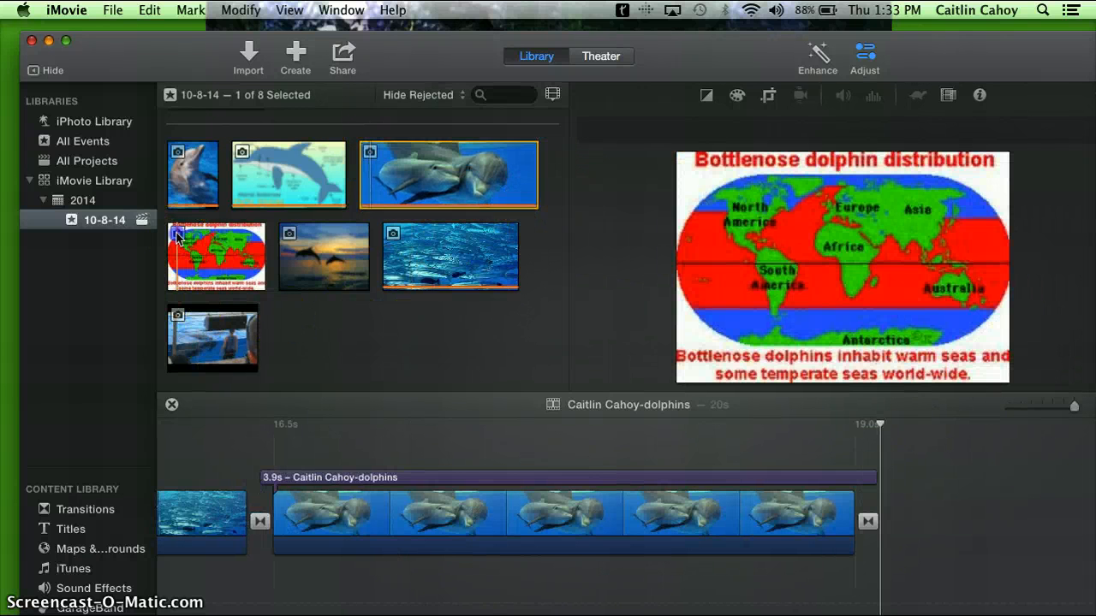
pyautogui.click(255, 283)
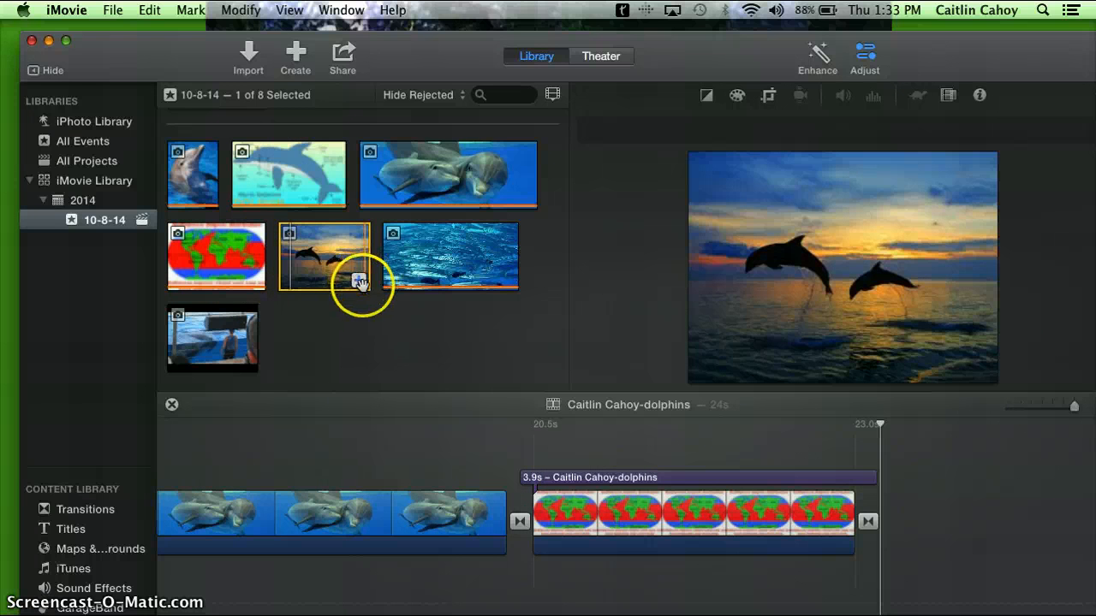
pyautogui.click(359, 283)
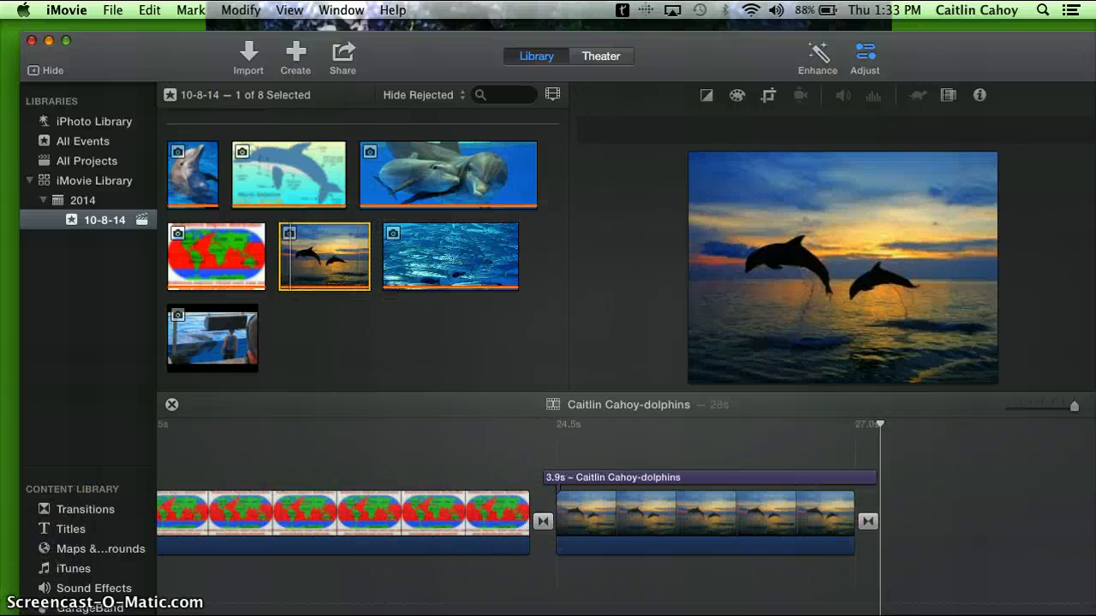
pyautogui.click(414, 448)
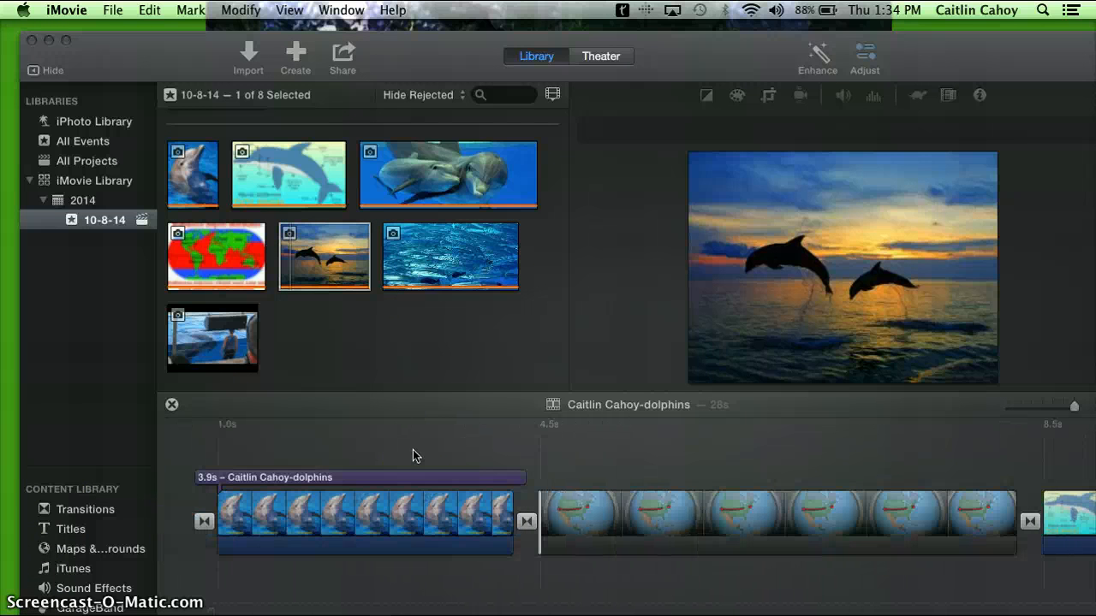
# Search the sound effects for "dolp" and clear the search to restore the full list
pyautogui.click(94, 590)
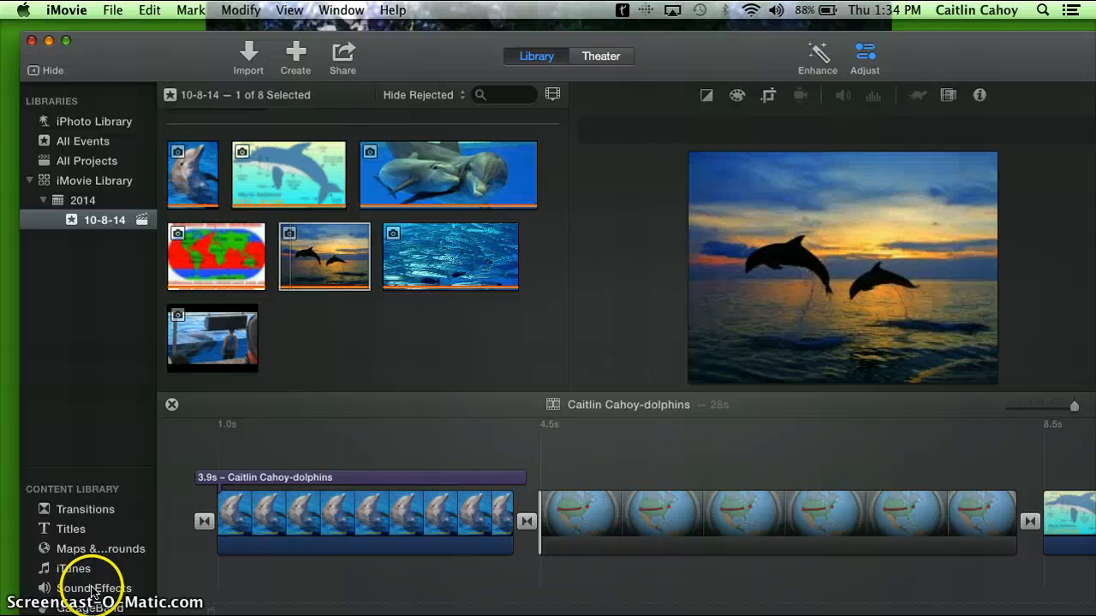
pyautogui.click(95, 589)
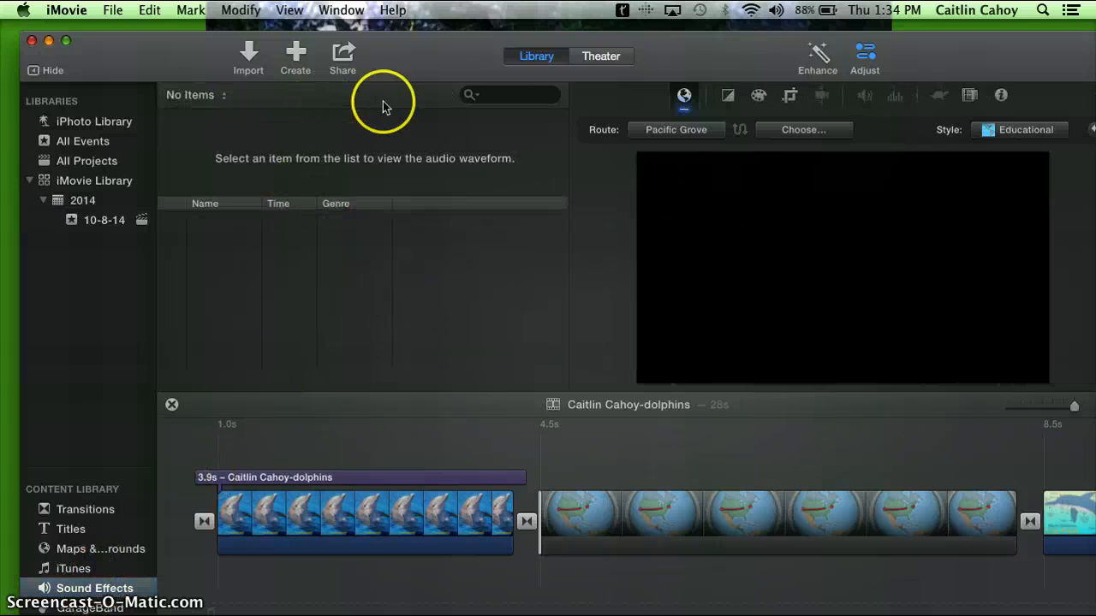
pyautogui.click(501, 94)
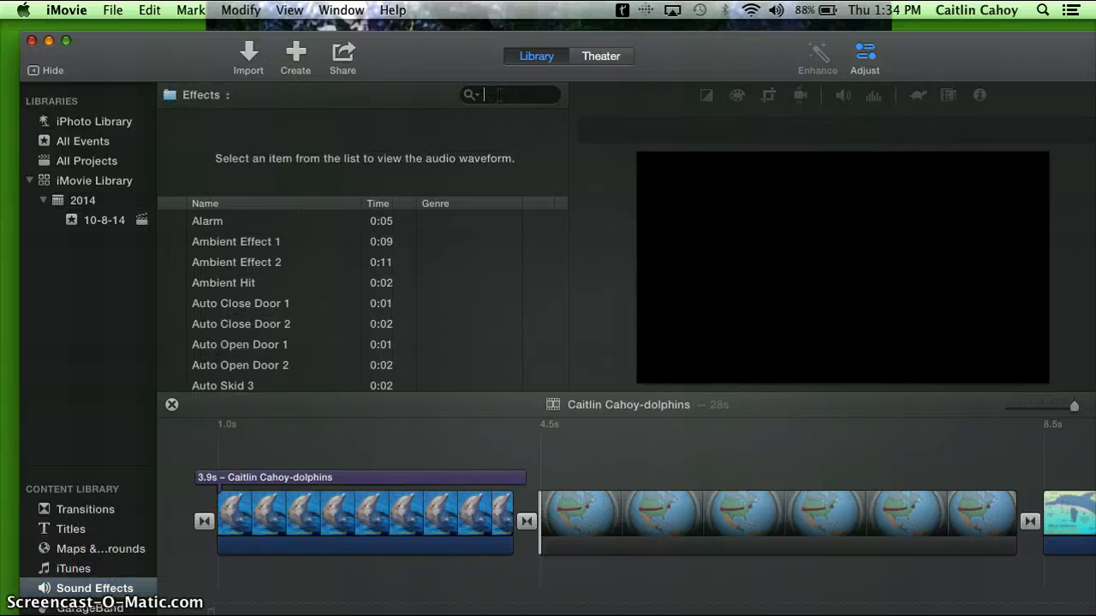
pyautogui.write('dolp')
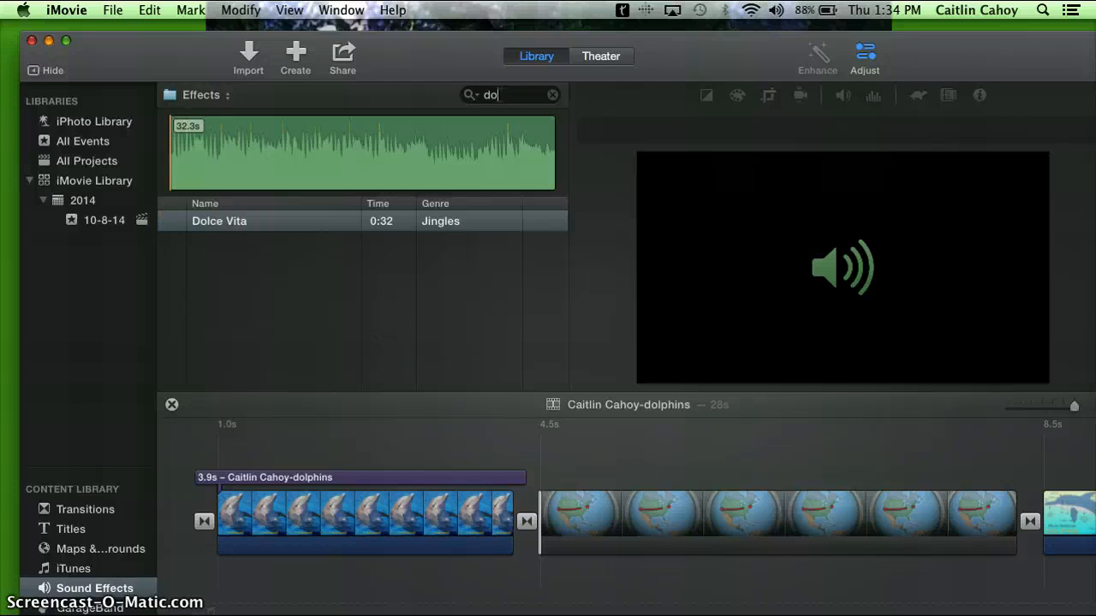
pyautogui.press('BackSpace')
pyautogui.press('BackSpace')
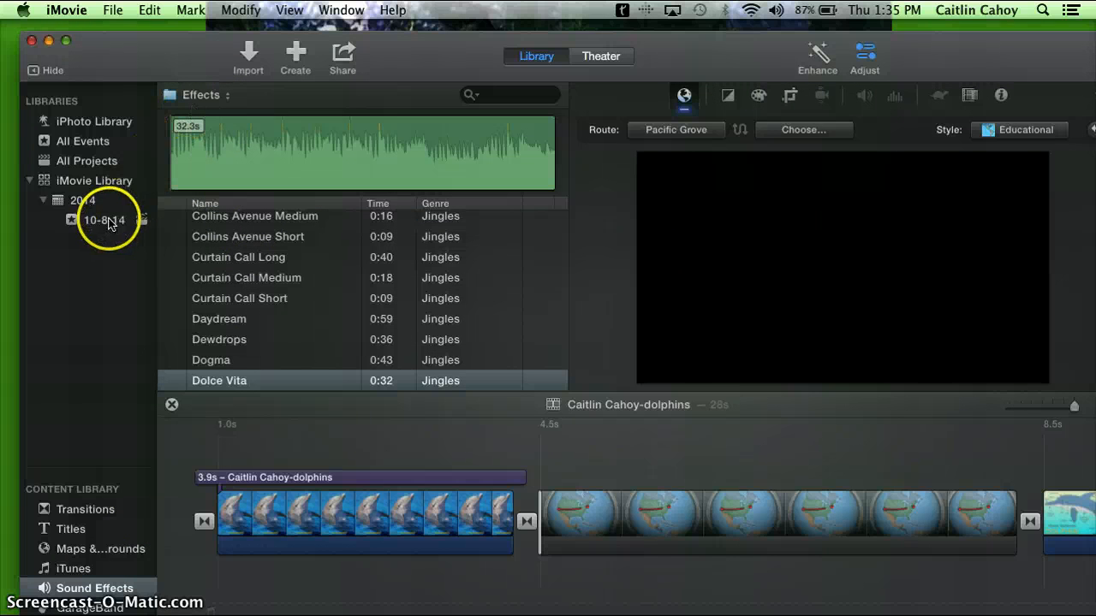
# Look over the photos in the 10-8-14 event and return to the sound effects list
pyautogui.click(107, 221)
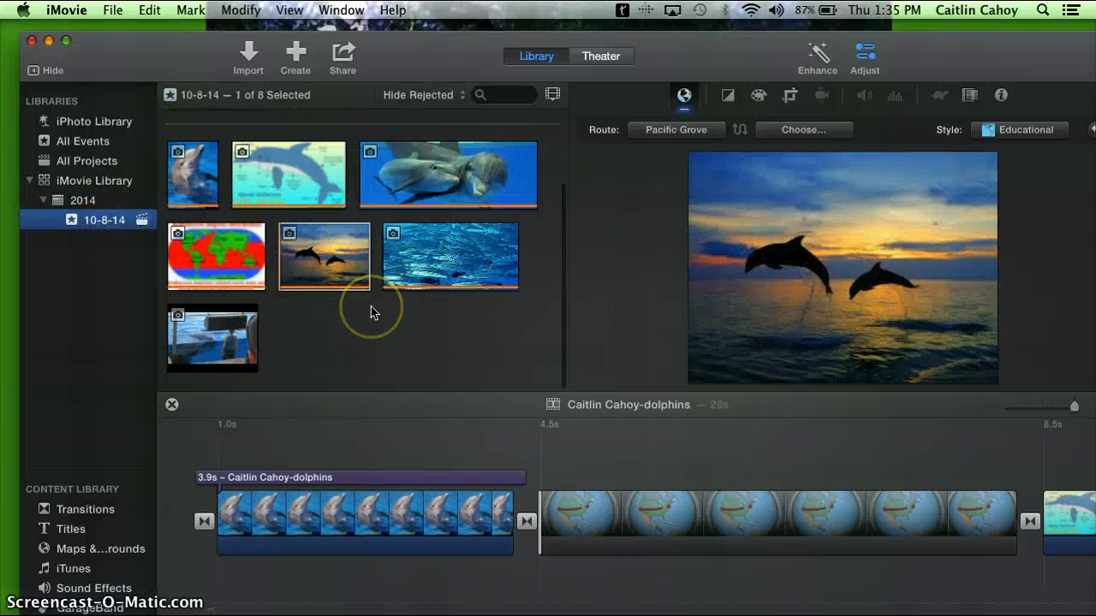
pyautogui.click(228, 384)
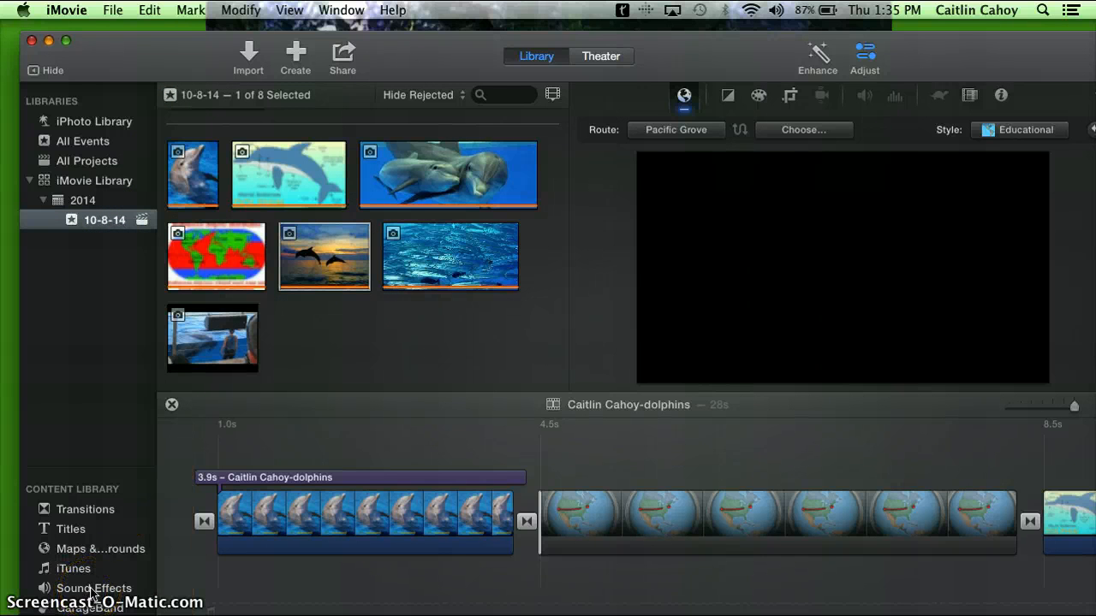
pyautogui.click(92, 591)
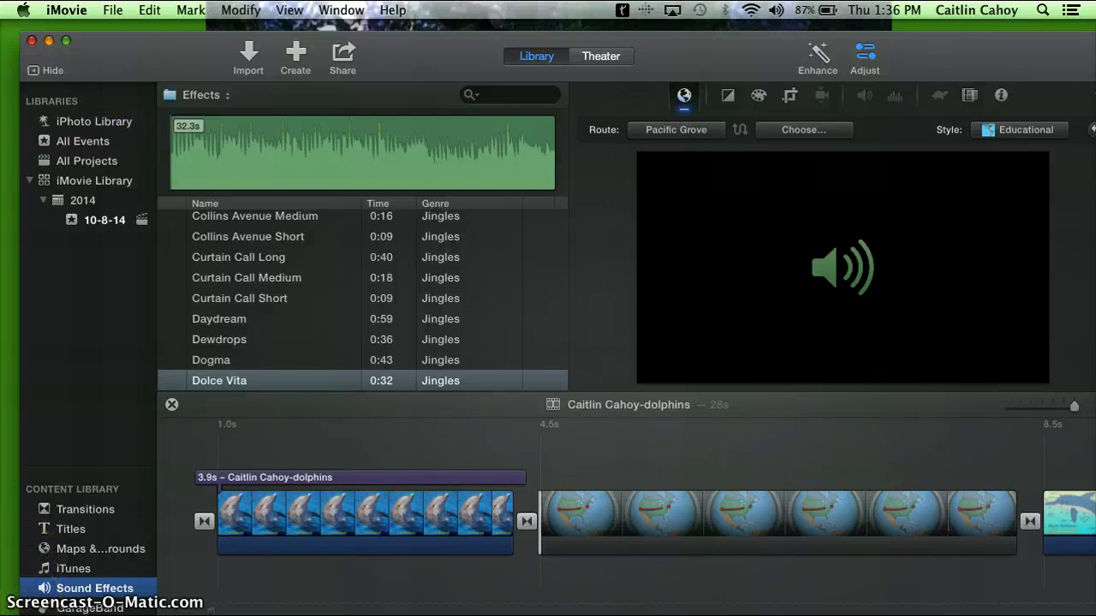
# Place the playhead at the start of the first dolphin clip, about 1.0s, and open voiceover recording
pyautogui.click(33, 609)
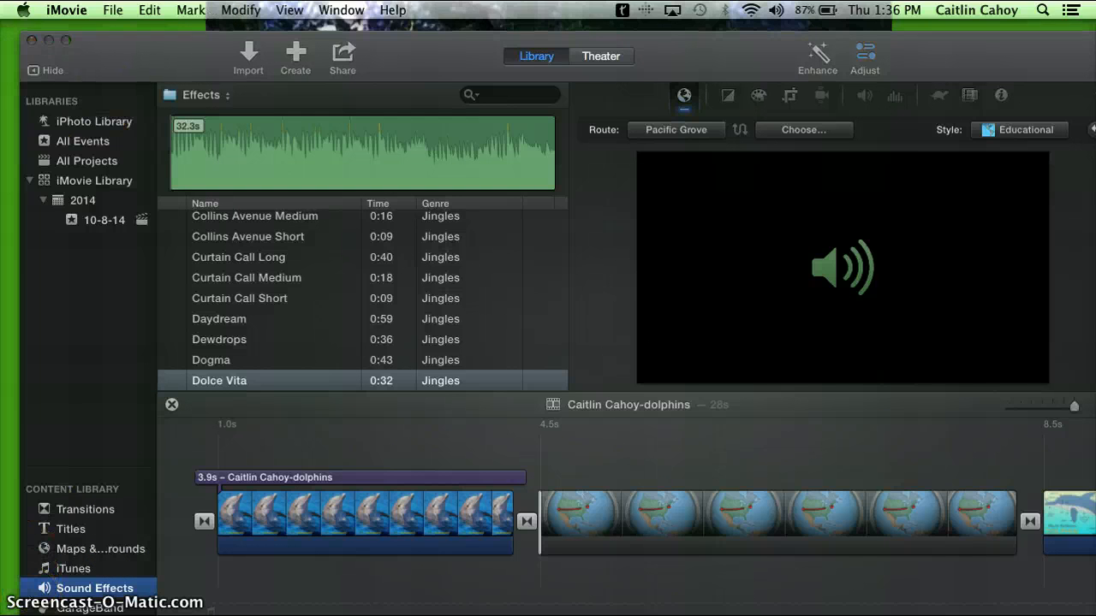
pyautogui.click(218, 567)
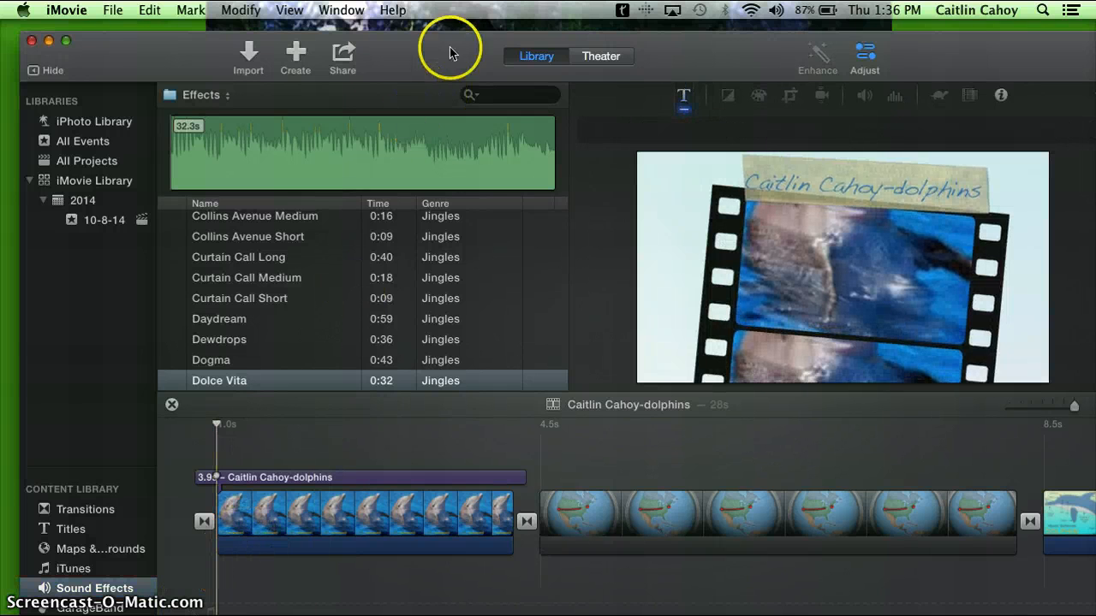
pyautogui.click(341, 10)
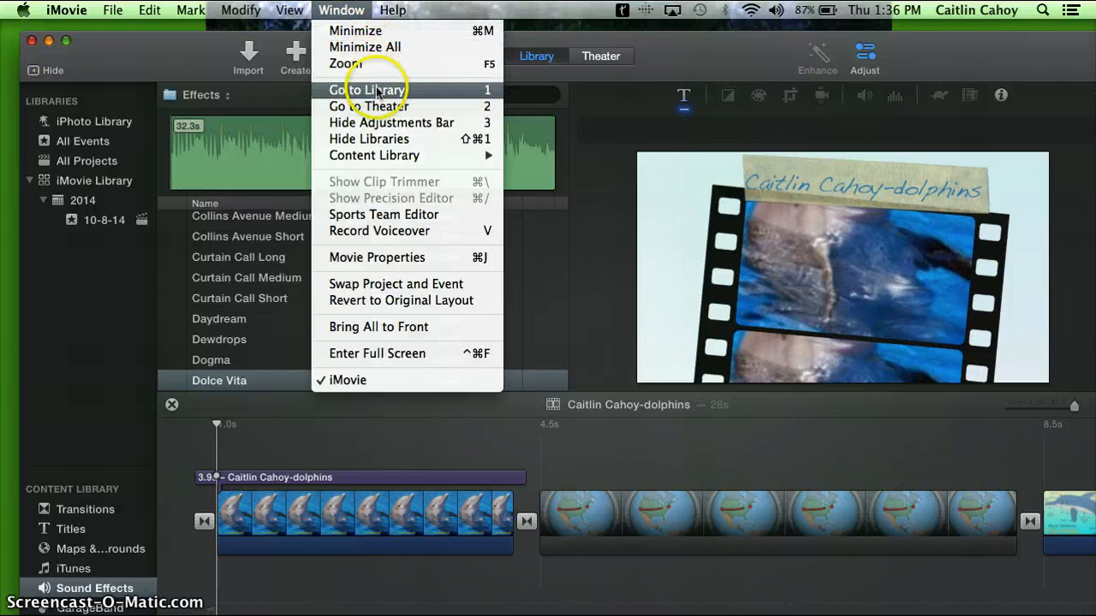
pyautogui.click(378, 230)
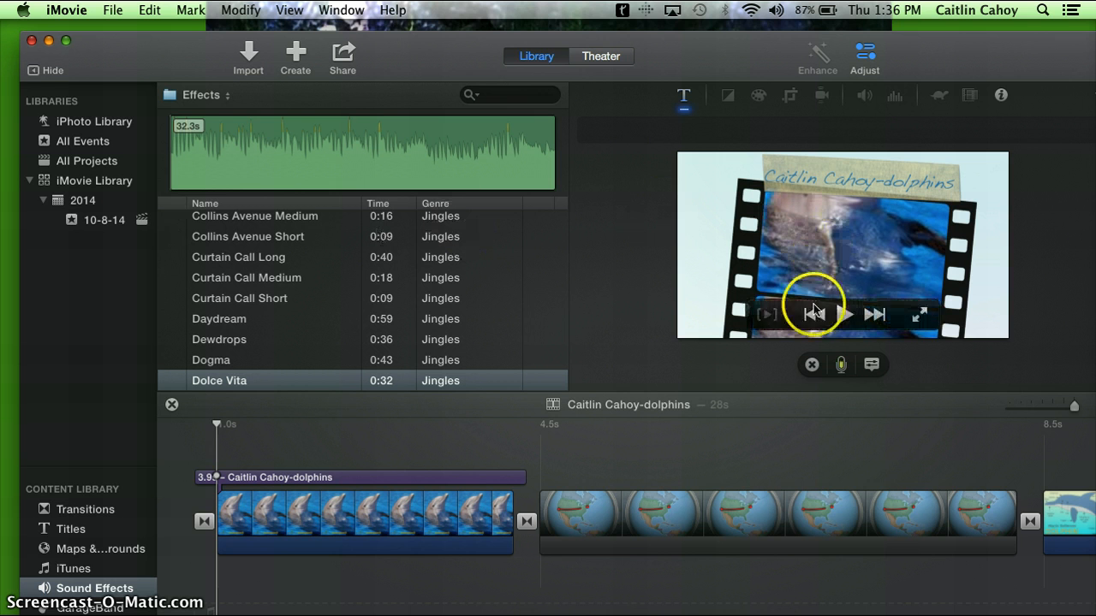
# Record a voiceover about 27.5 s long from the playhead through the closing sunset photo
pyautogui.click(841, 366)
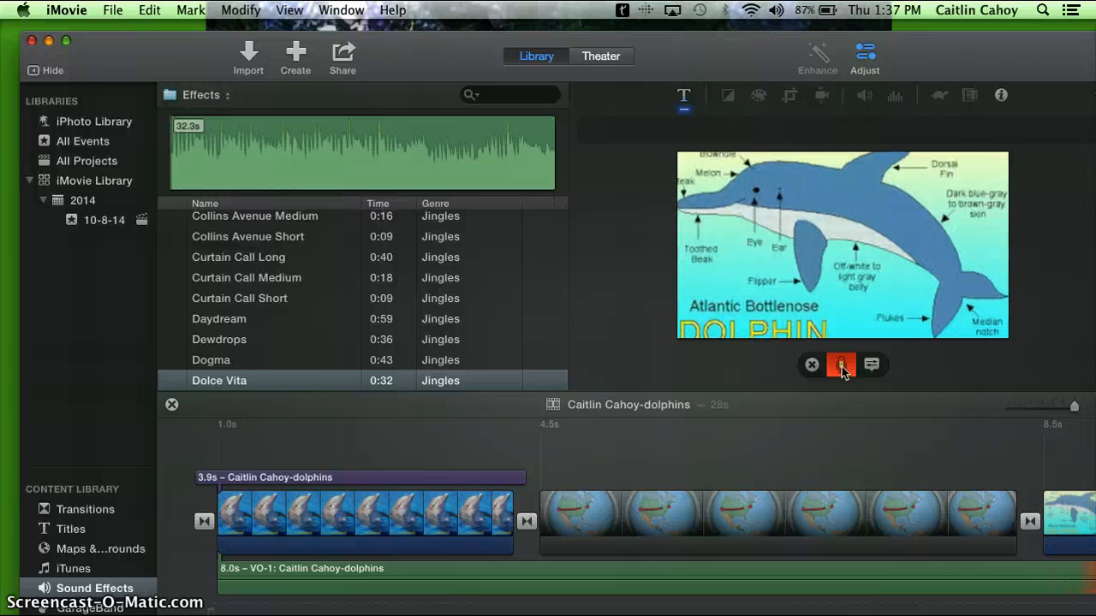
pyautogui.click(842, 370)
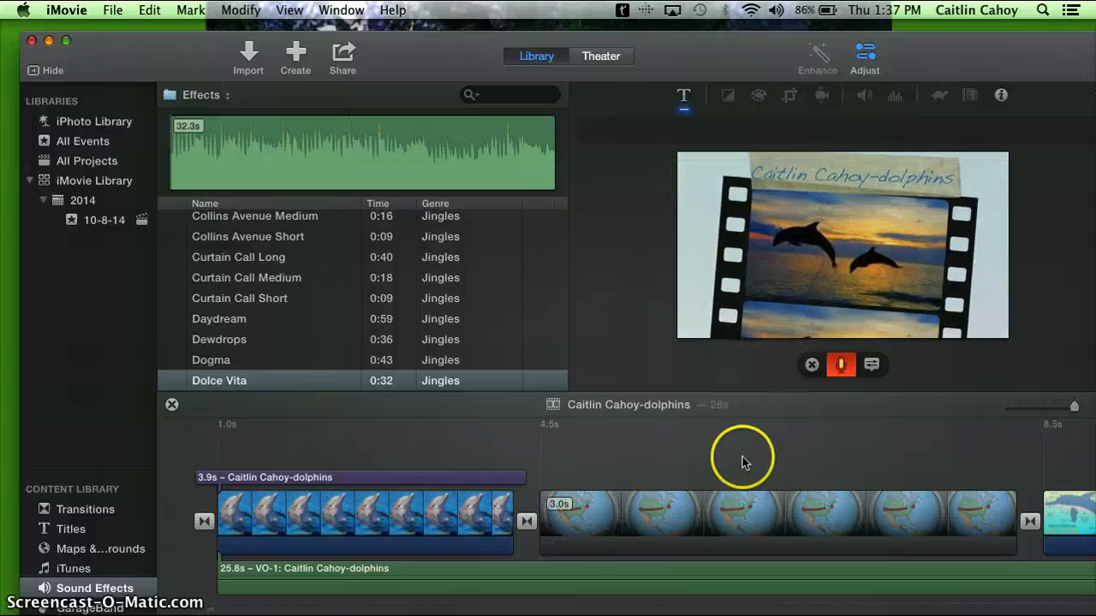
pyautogui.click(840, 364)
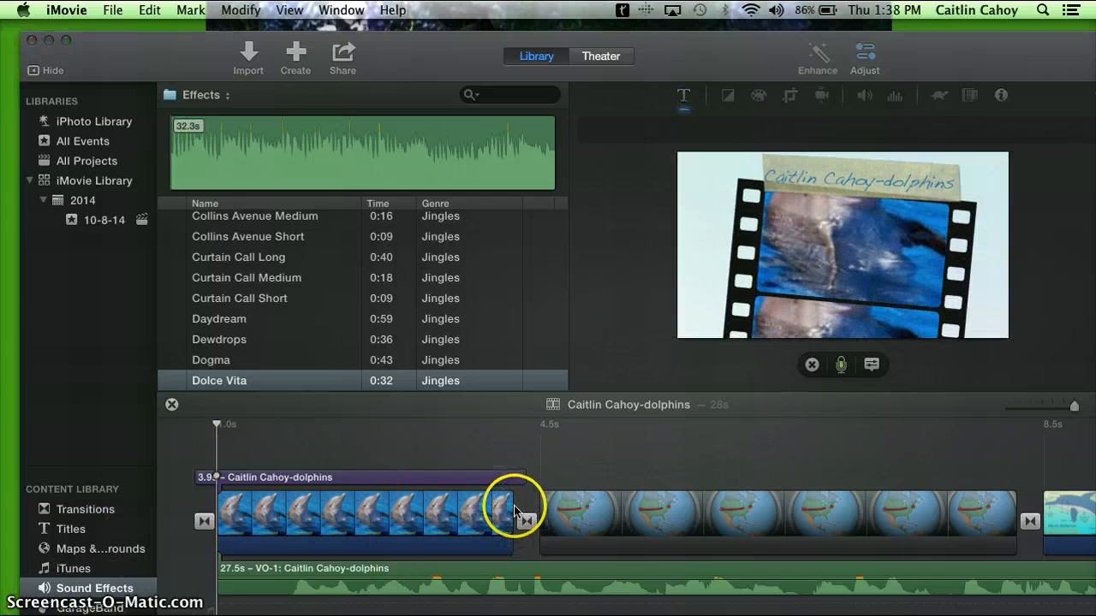
# Extend the end of the first dolphin photo clip slightly and open the 10-8-14 event
pyautogui.click(513, 511)
pyautogui.moveTo(511, 512)
pyautogui.mouseDown()
pyautogui.moveTo(528, 508)
pyautogui.moveTo(515, 509)
pyautogui.mouseUp()
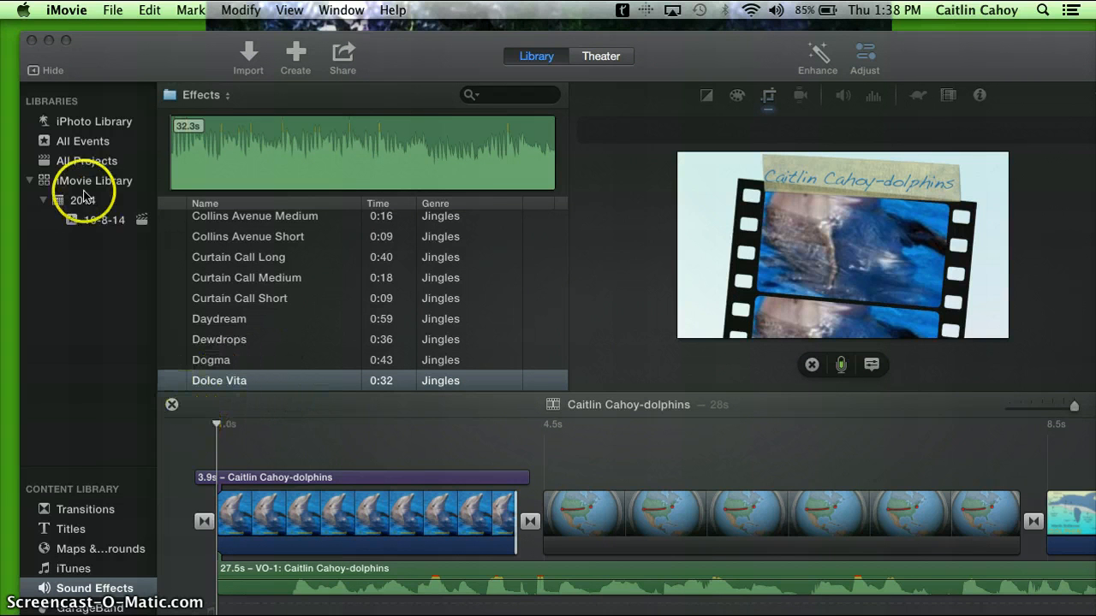
pyautogui.click(100, 226)
pyautogui.click(100, 226)
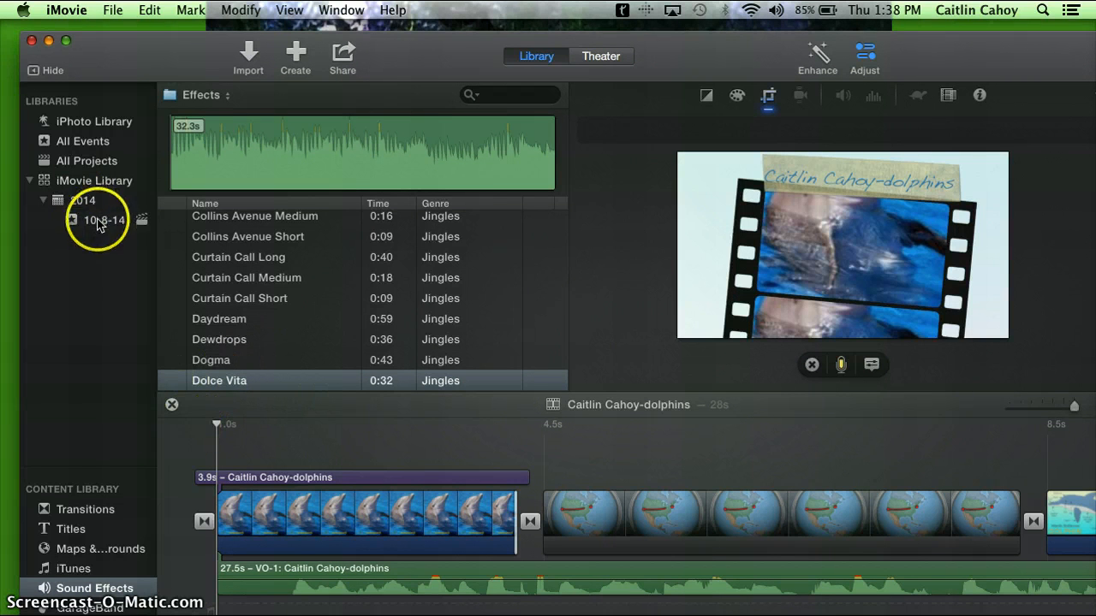
# Select all clips, titles and the voiceover in the timeline and share the movie to Theater, dismissing the iCloud update notice
pyautogui.click(190, 427)
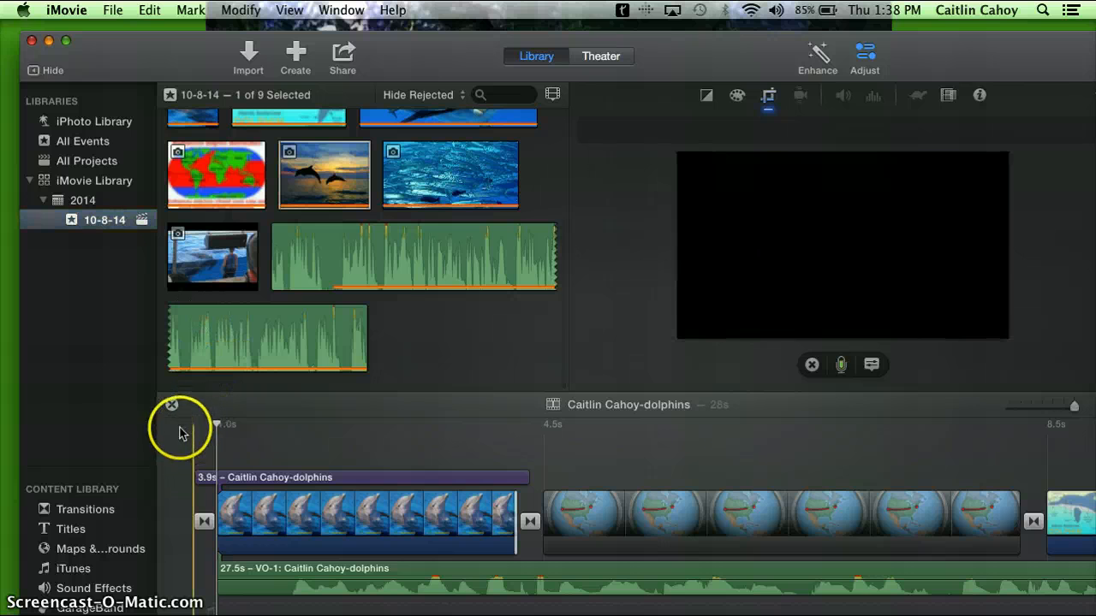
pyautogui.moveTo(194, 437); pyautogui.dragTo(1076, 519)
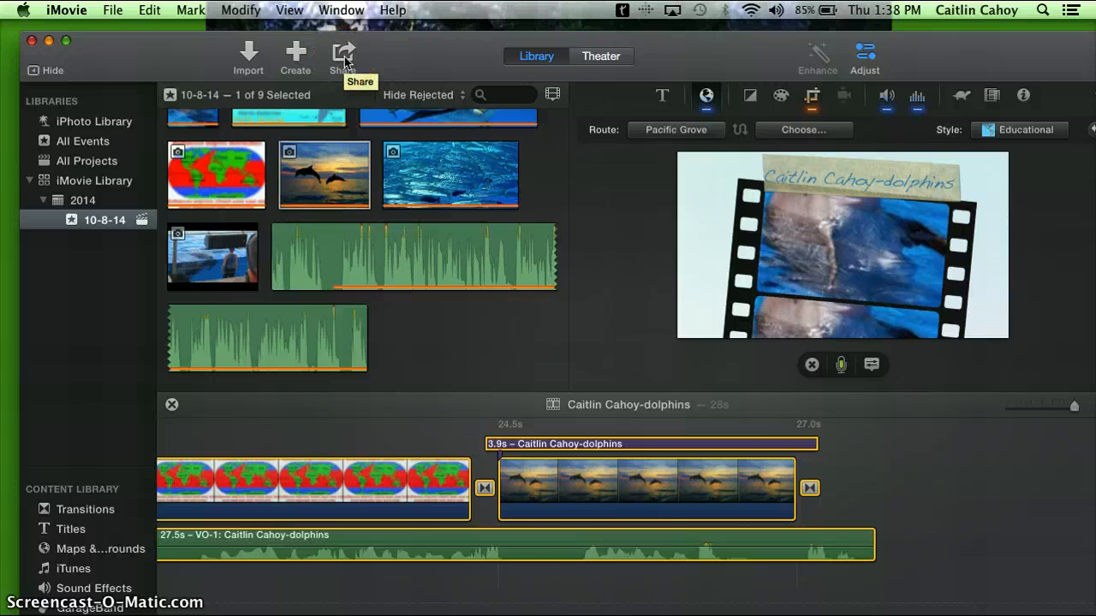
pyautogui.click(343, 57)
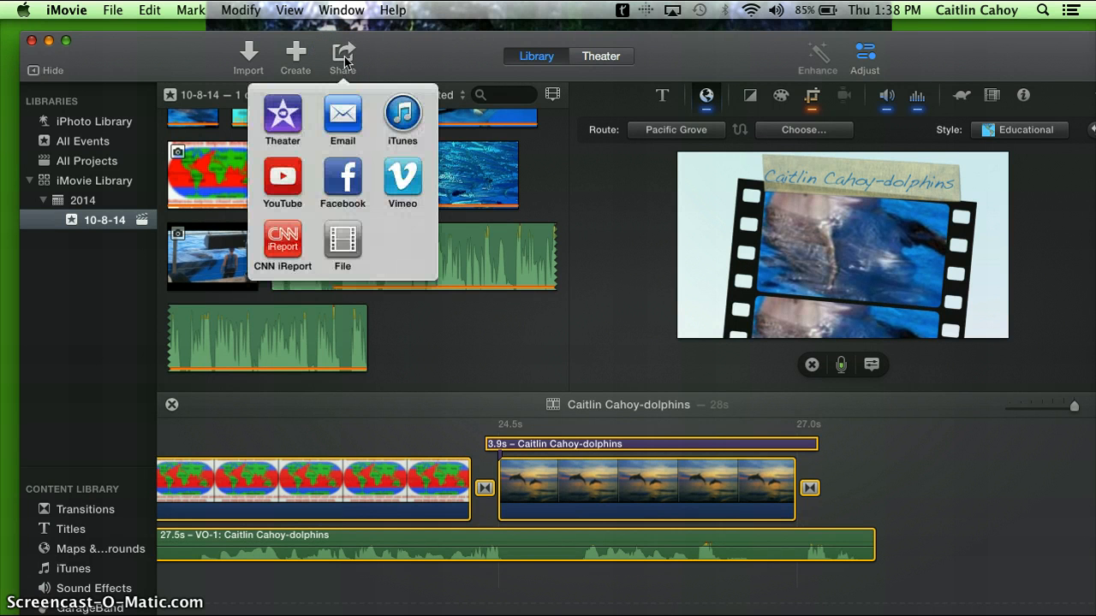
pyautogui.click(281, 125)
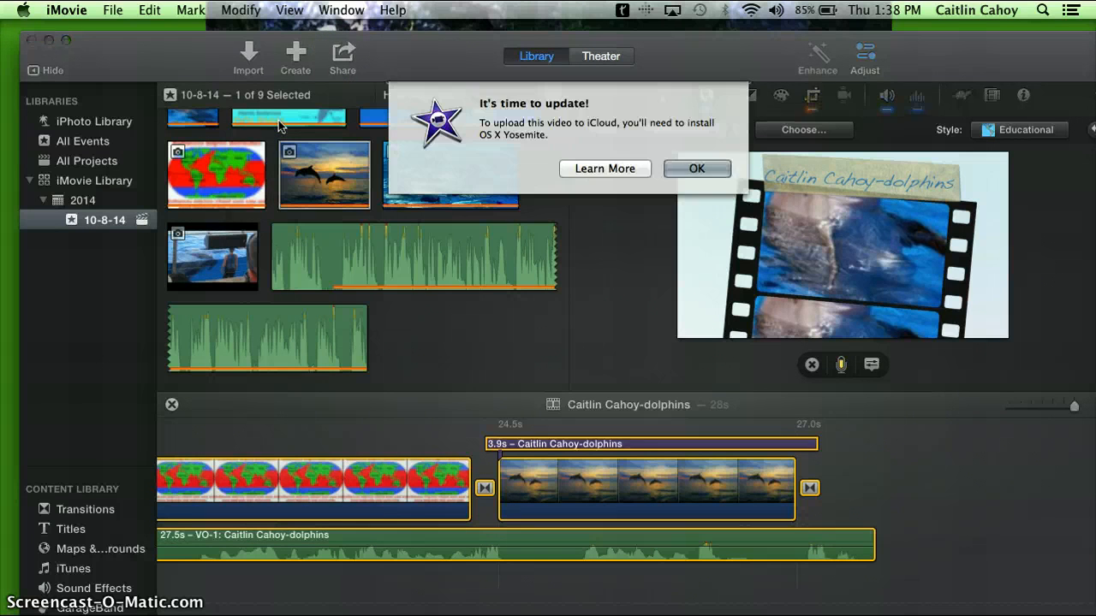
pyautogui.click(692, 169)
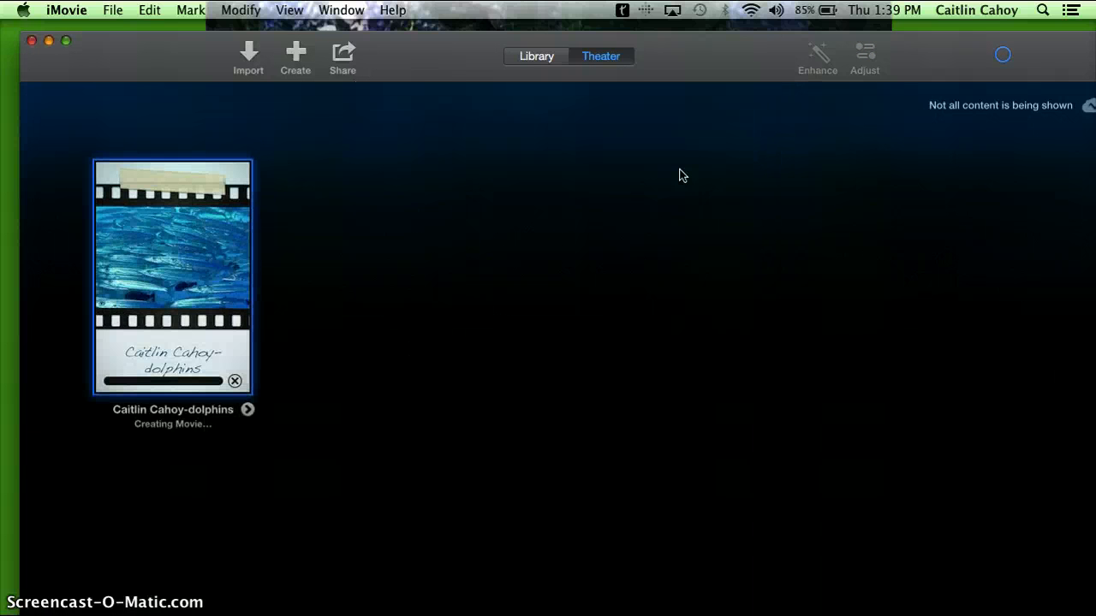
# Play the shared dolphins movie in Theater
pyautogui.moveTo(117, 381)
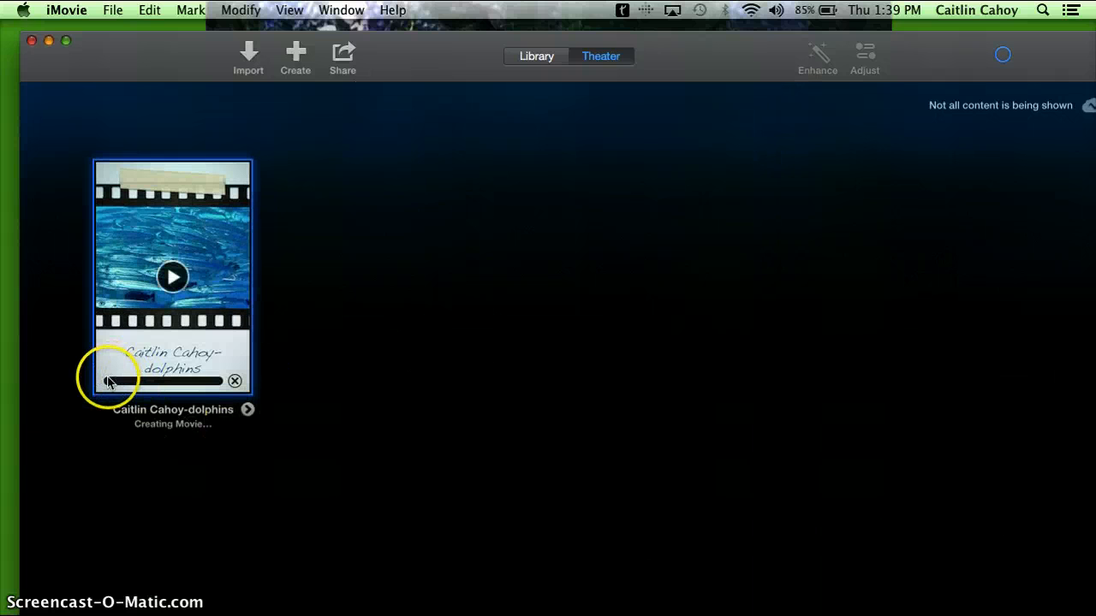
pyautogui.click(233, 379)
pyautogui.click(179, 321)
pyautogui.click(171, 288)
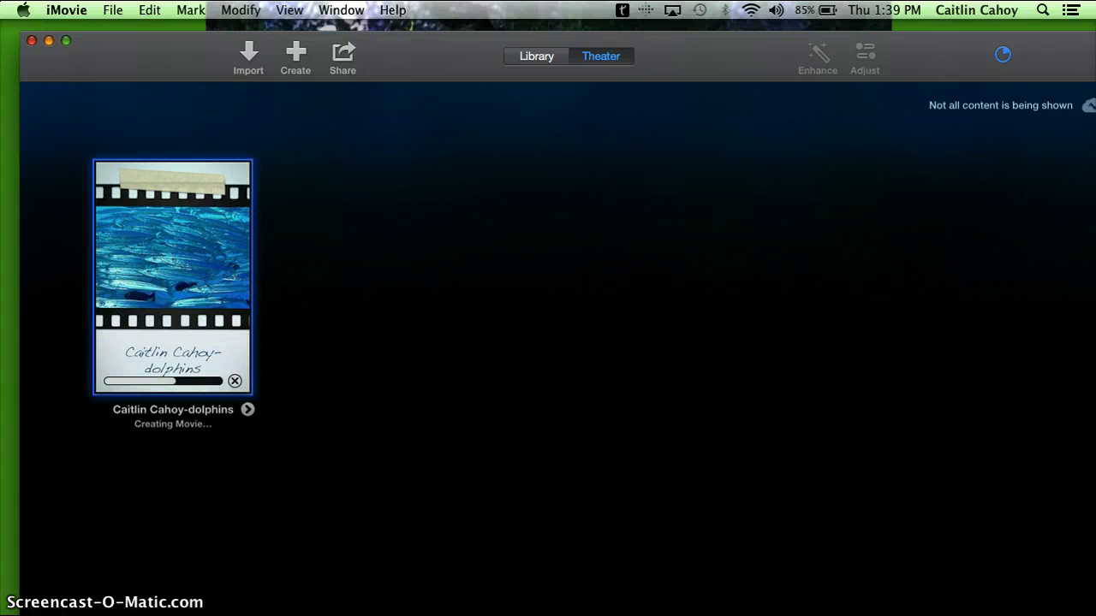
pyautogui.click(175, 259)
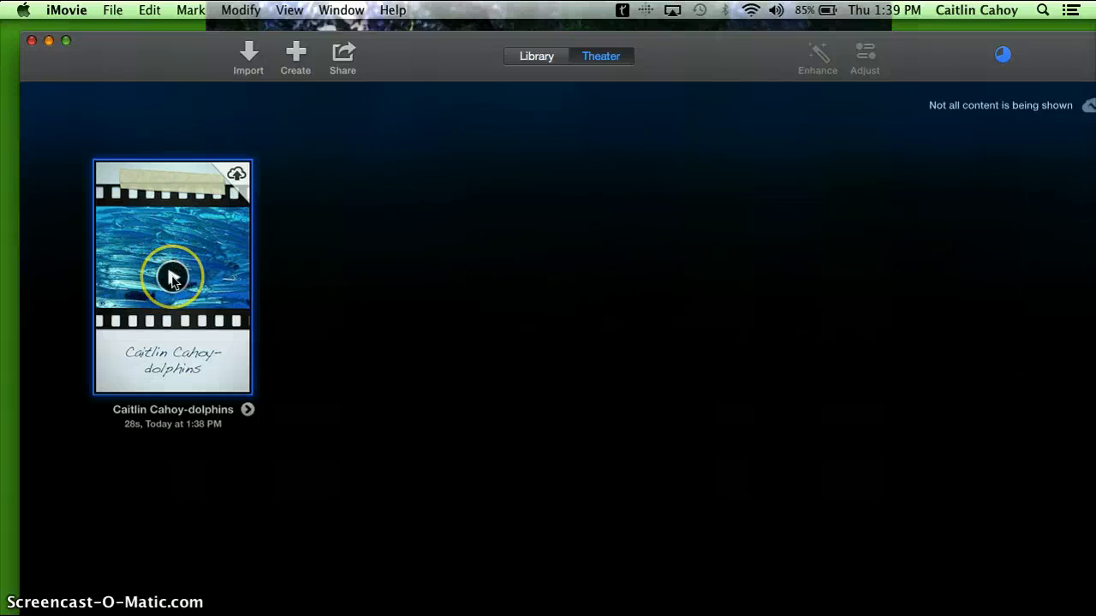